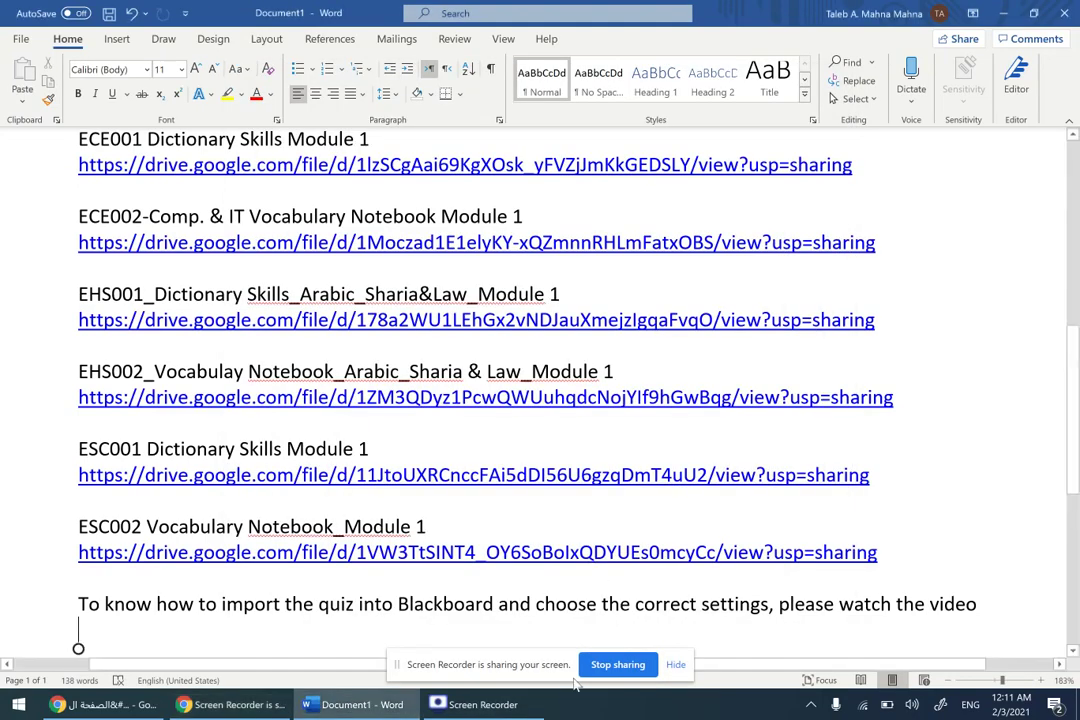
Copy the ESC002 Vocabulary Notebook Drive link from the Word document and return to the browser
click(676, 665)
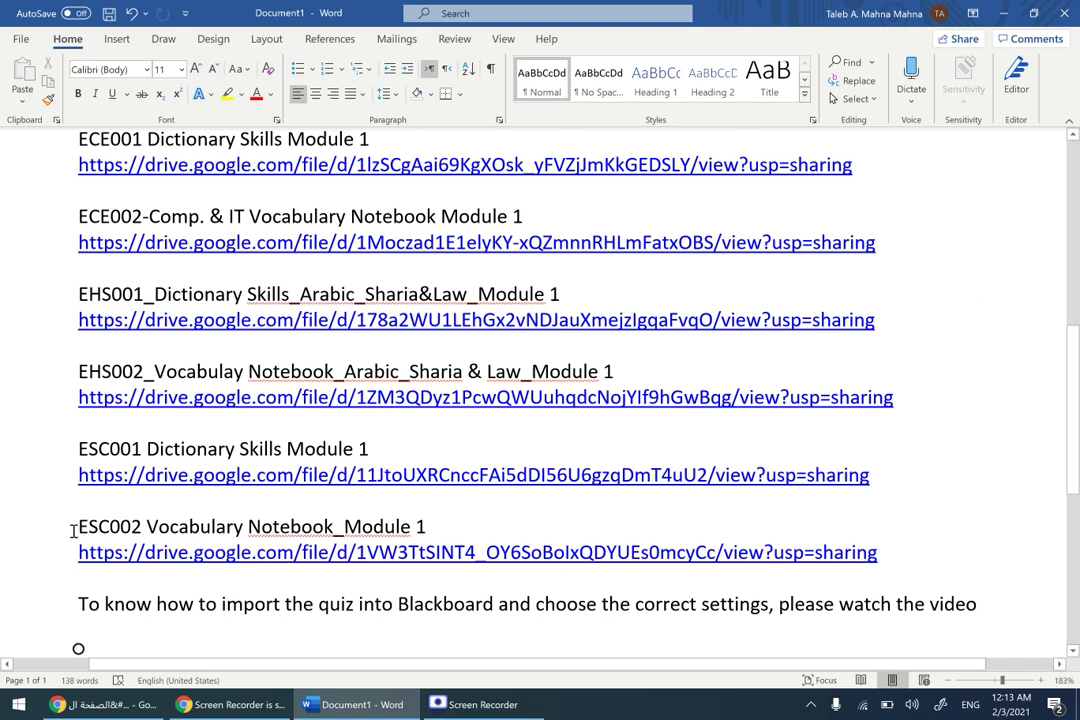
click(145, 526)
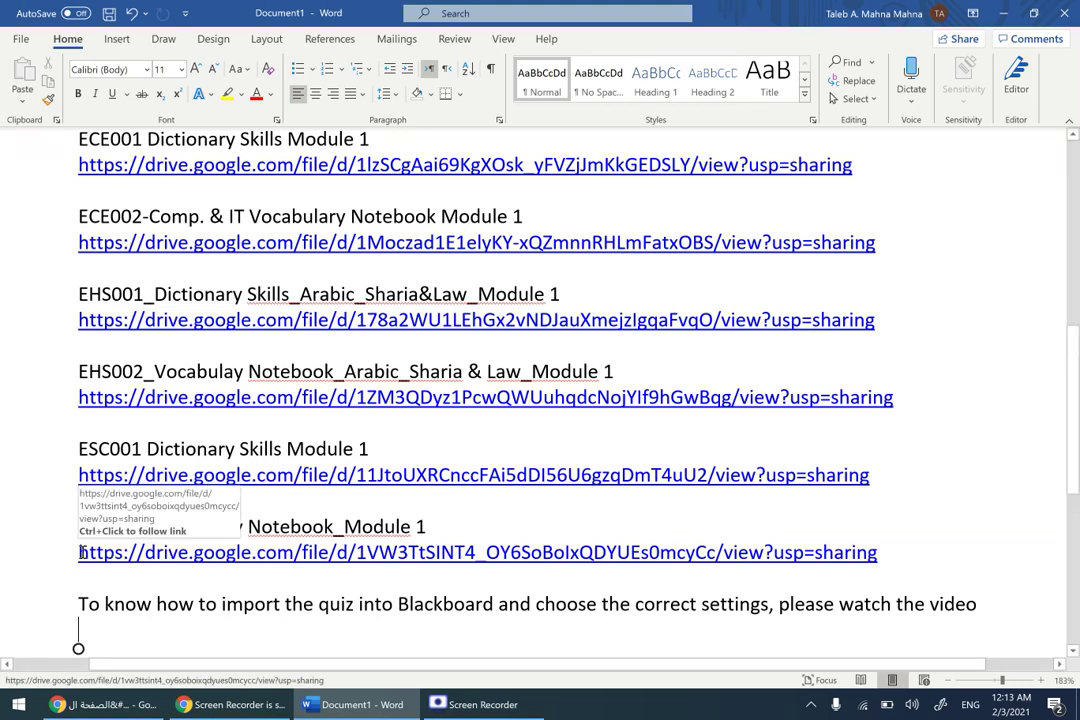
drag(80, 552, 886, 553)
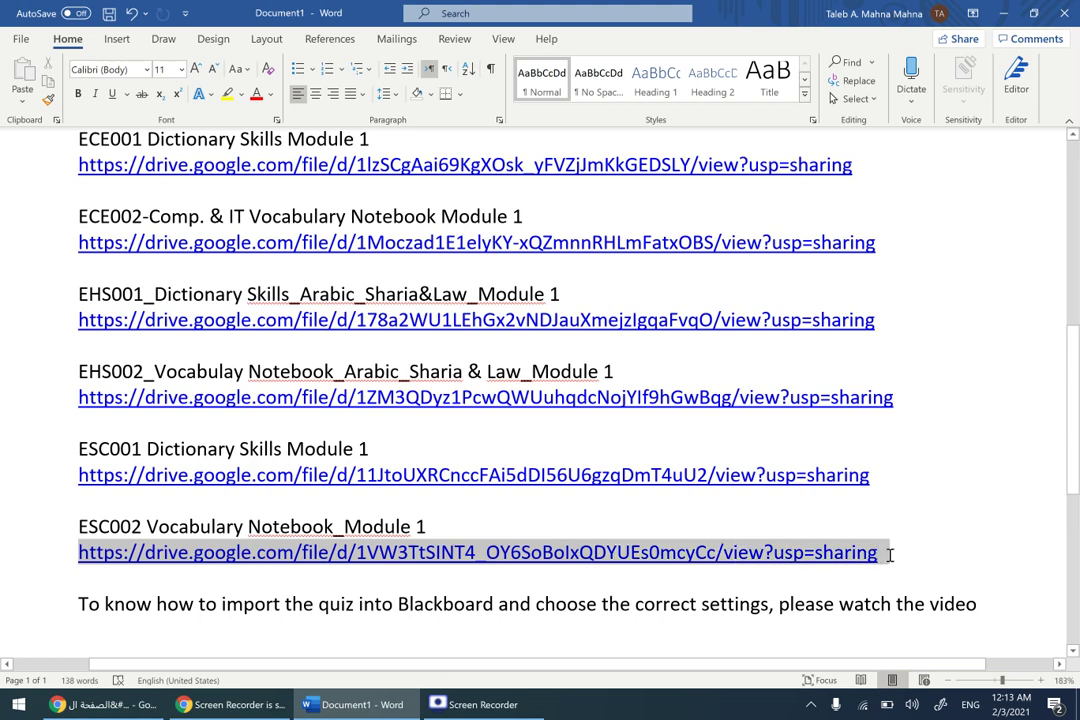
right_click(724, 556)
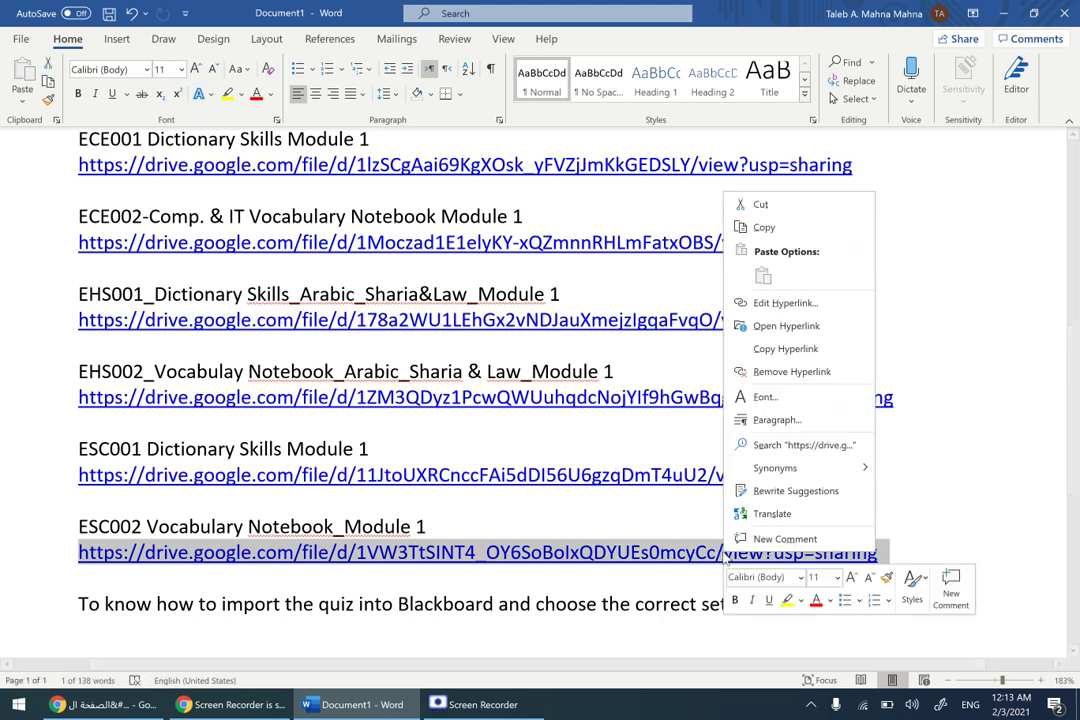
click(741, 237)
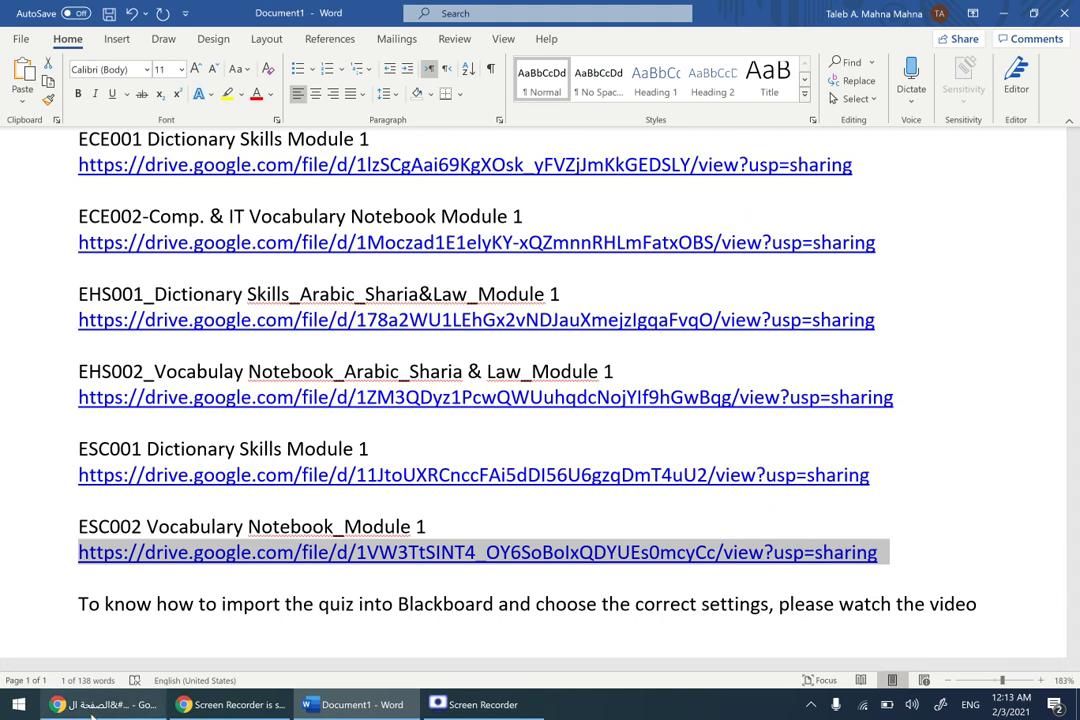
click(113, 712)
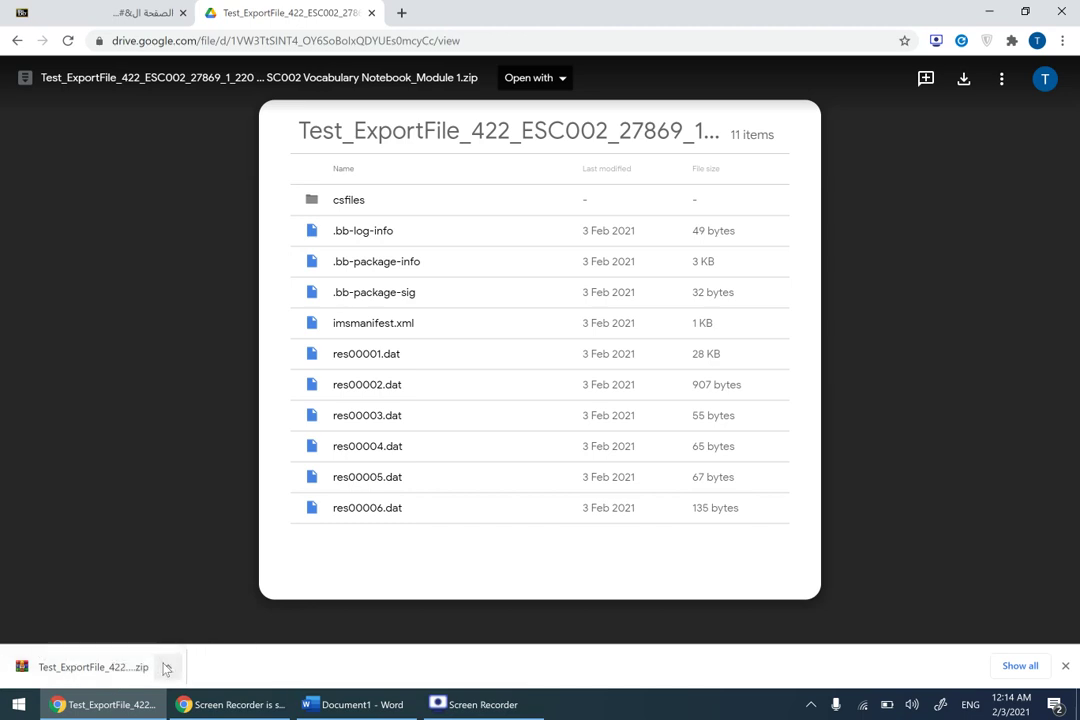
Open the options for the downloaded ESC002 zip in the downloads bar
click(167, 669)
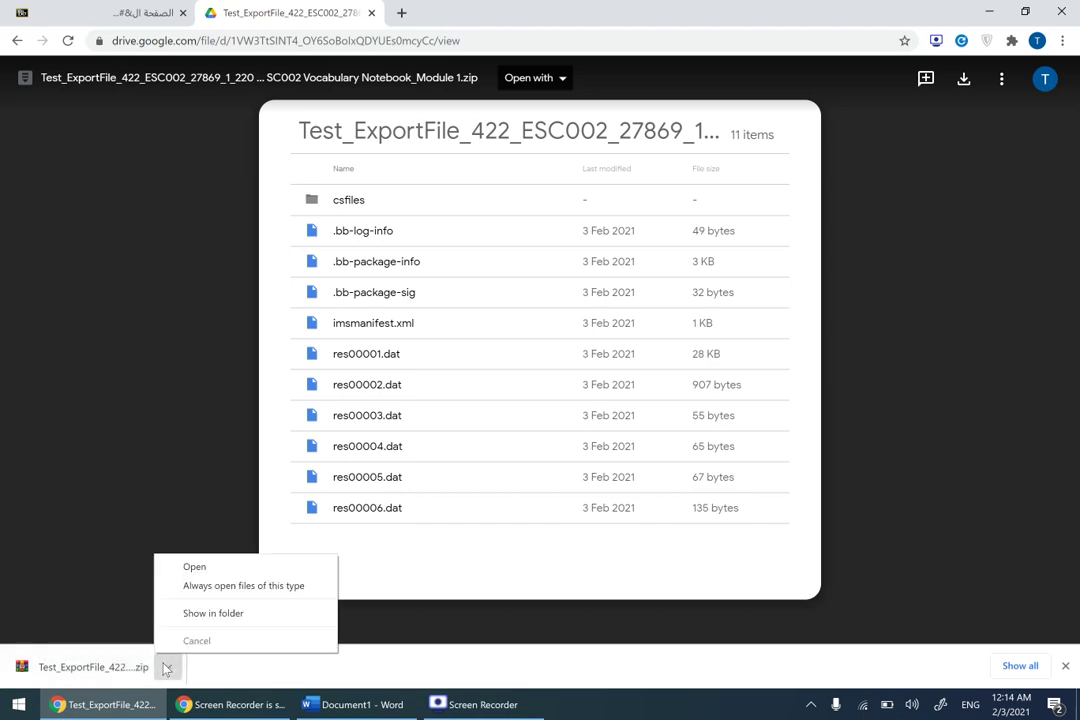
Show the downloaded zip in the Downloads folder, then bring the browser back to the front
click(198, 614)
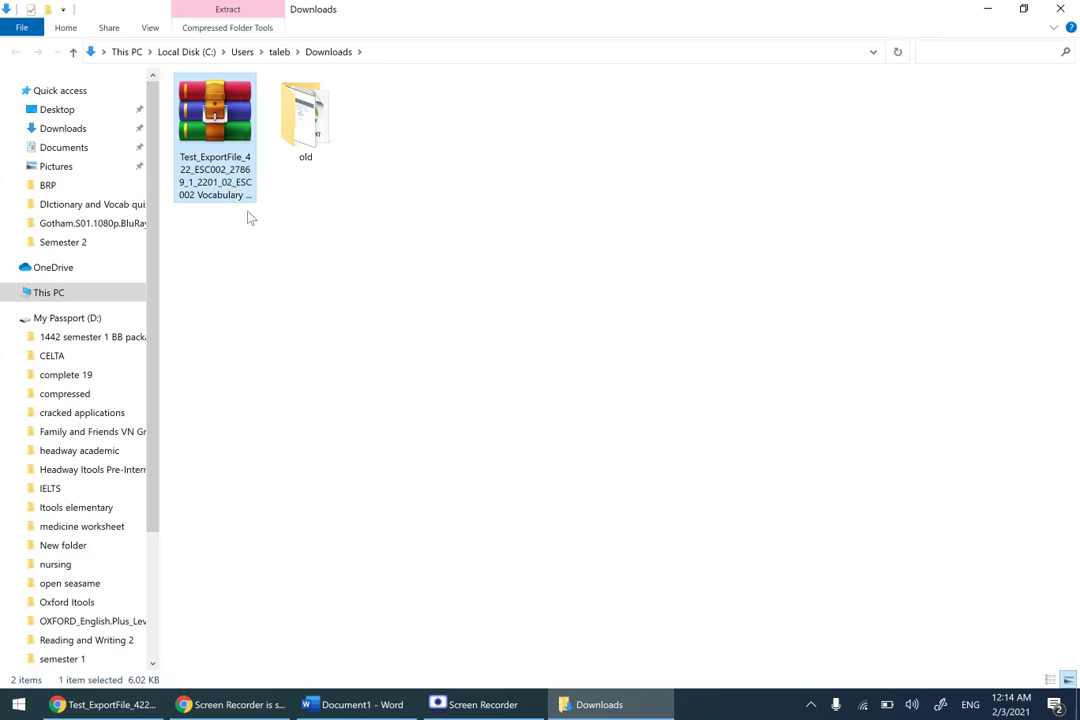
mouse_move(229, 707)
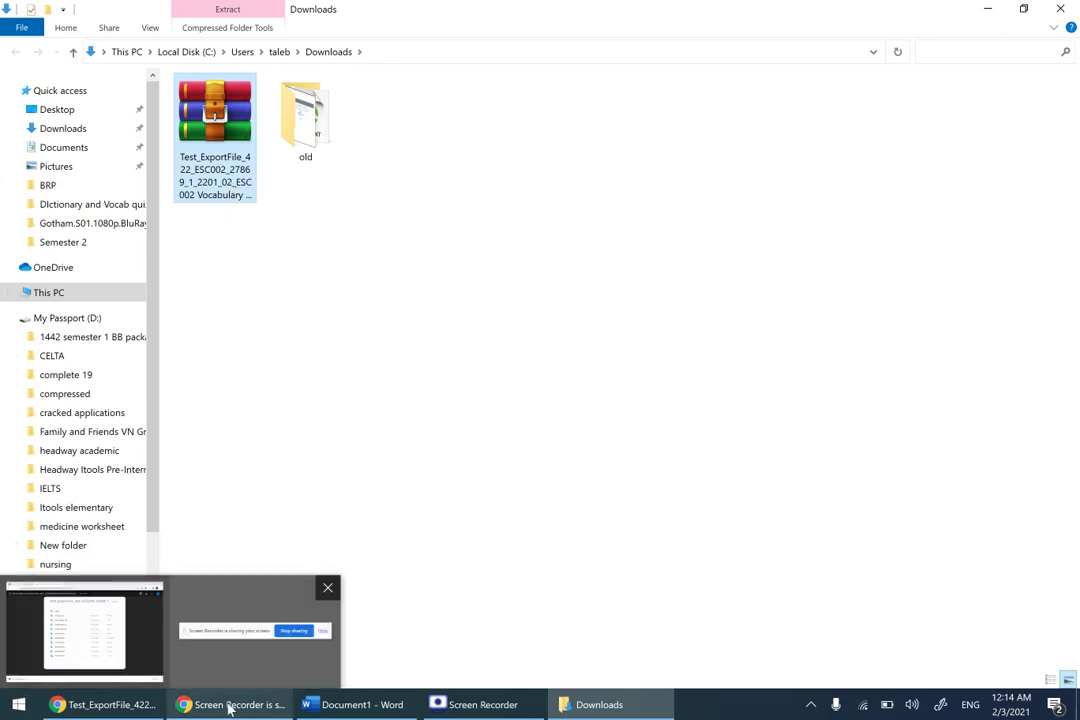
click(85, 630)
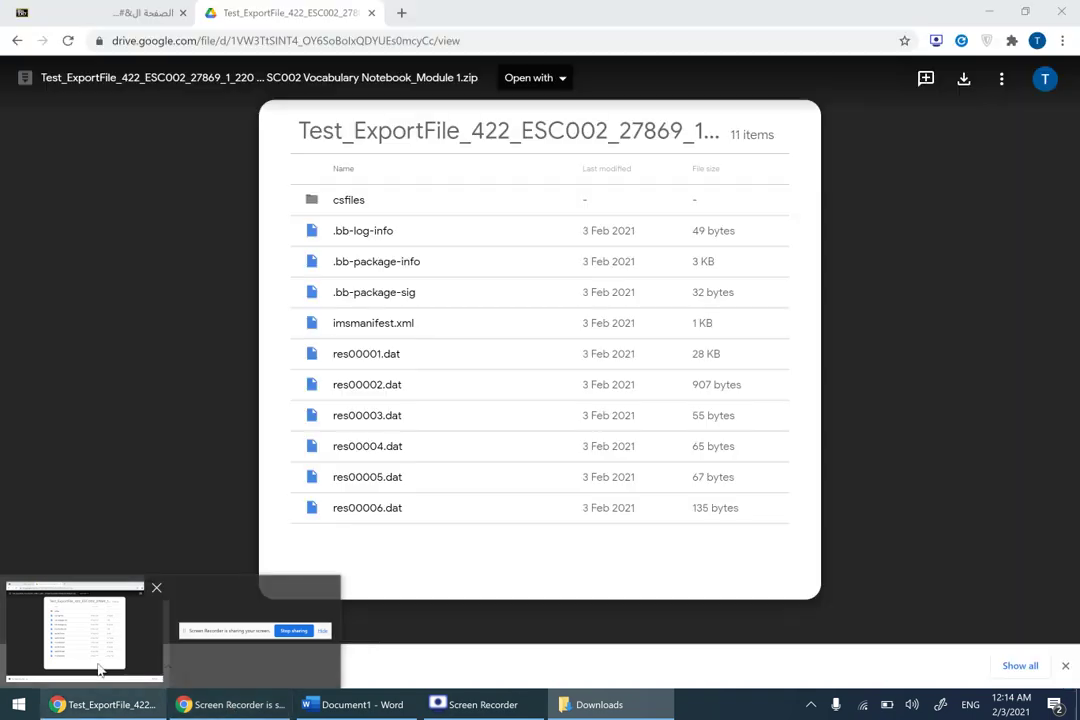
Go to Tests, Surveys, and Pools under Control Panel > Course Tools
click(104, 10)
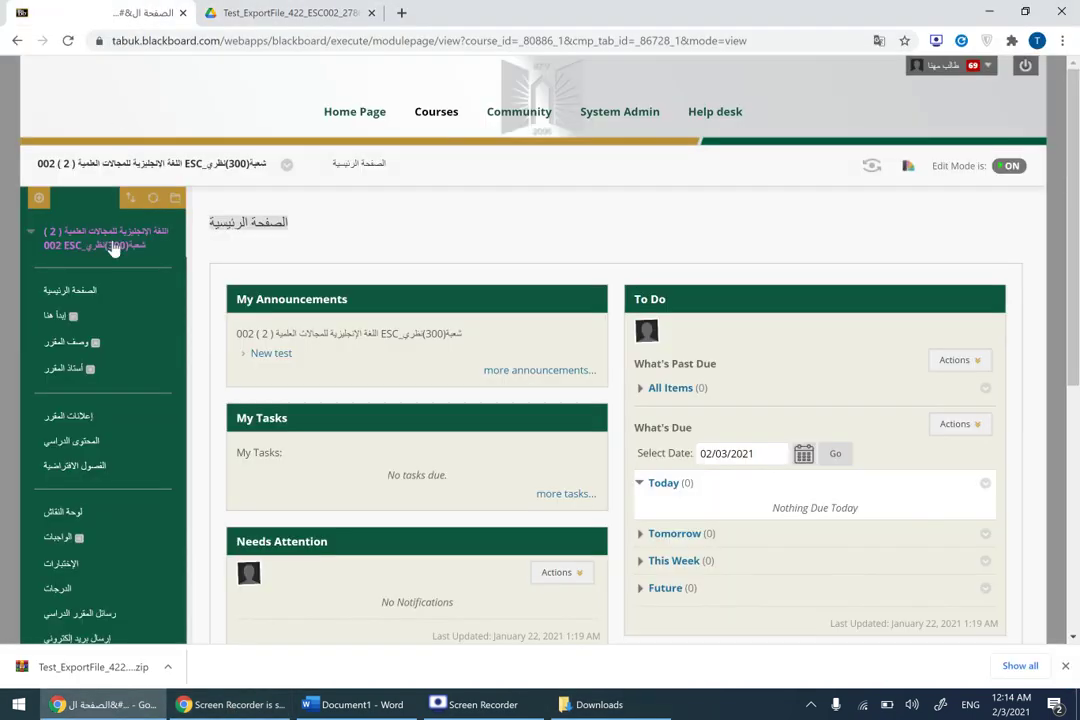
scroll(540, 350, down, 4)
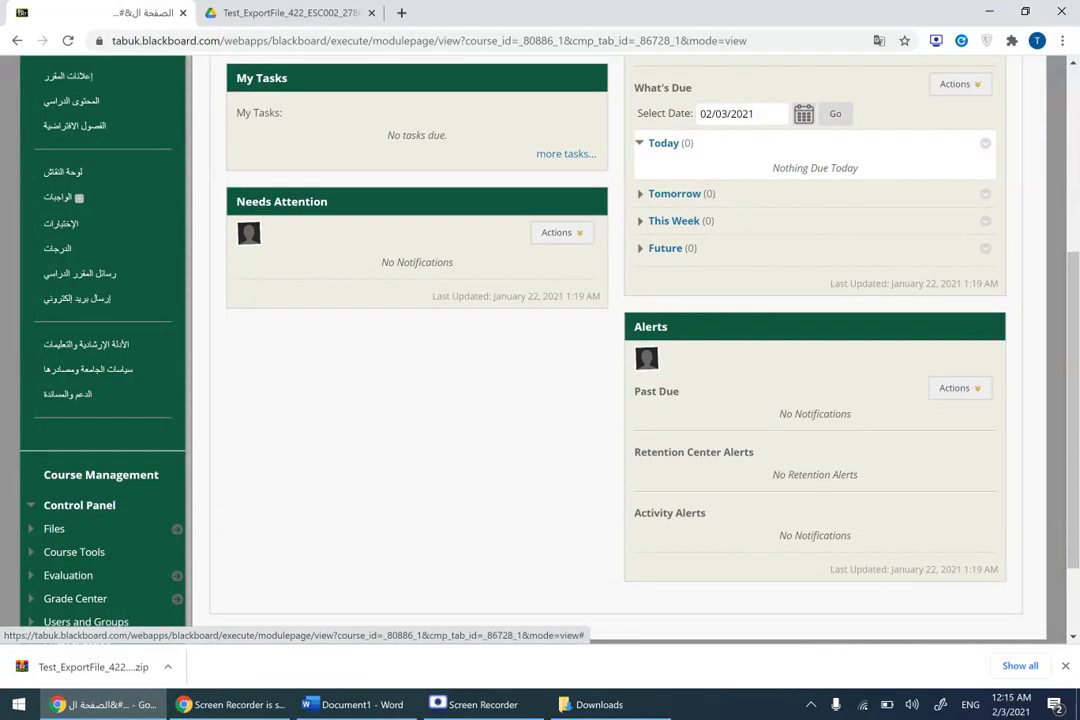
scroll(540, 350, down, 2)
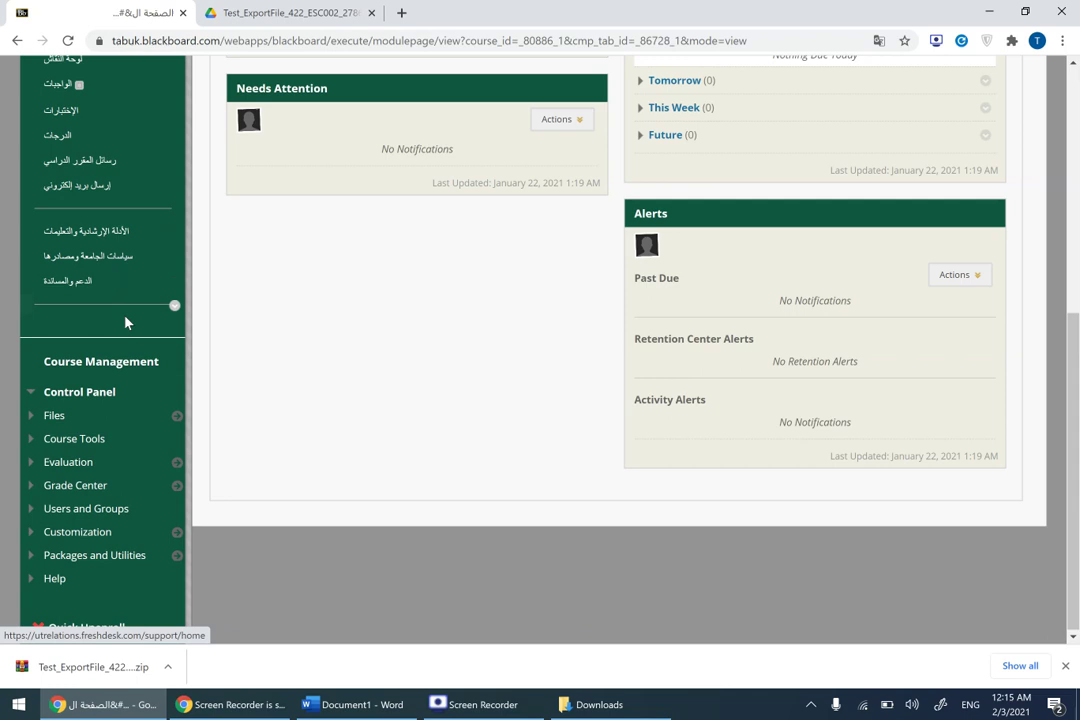
click(84, 445)
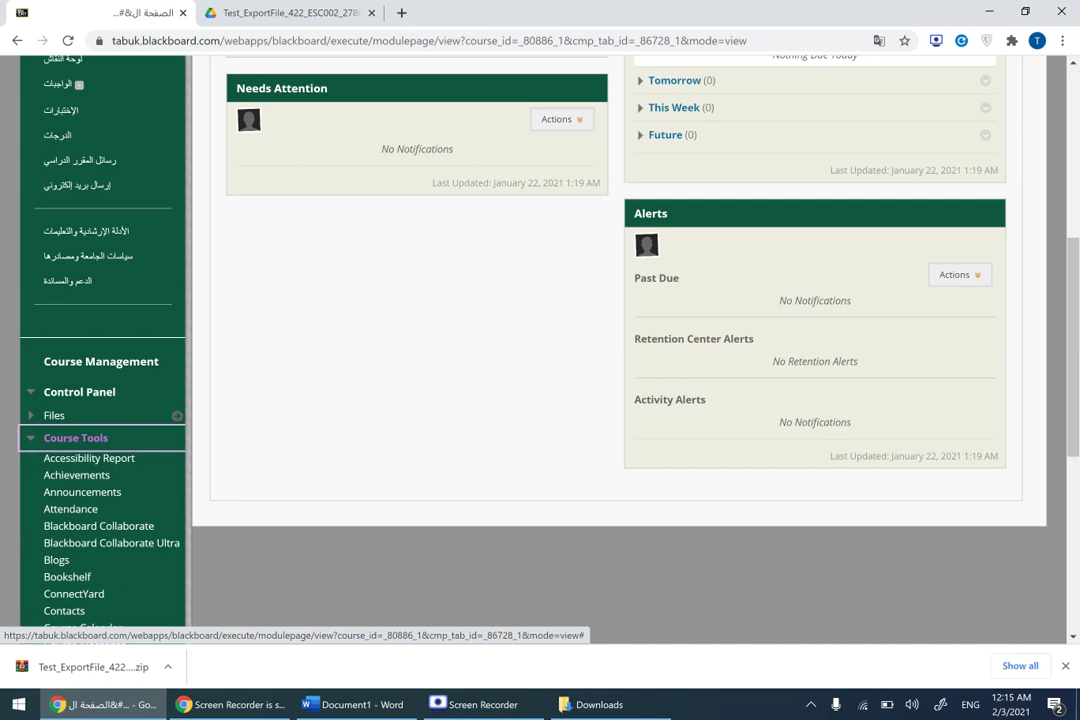
scroll(84, 448, down, 3)
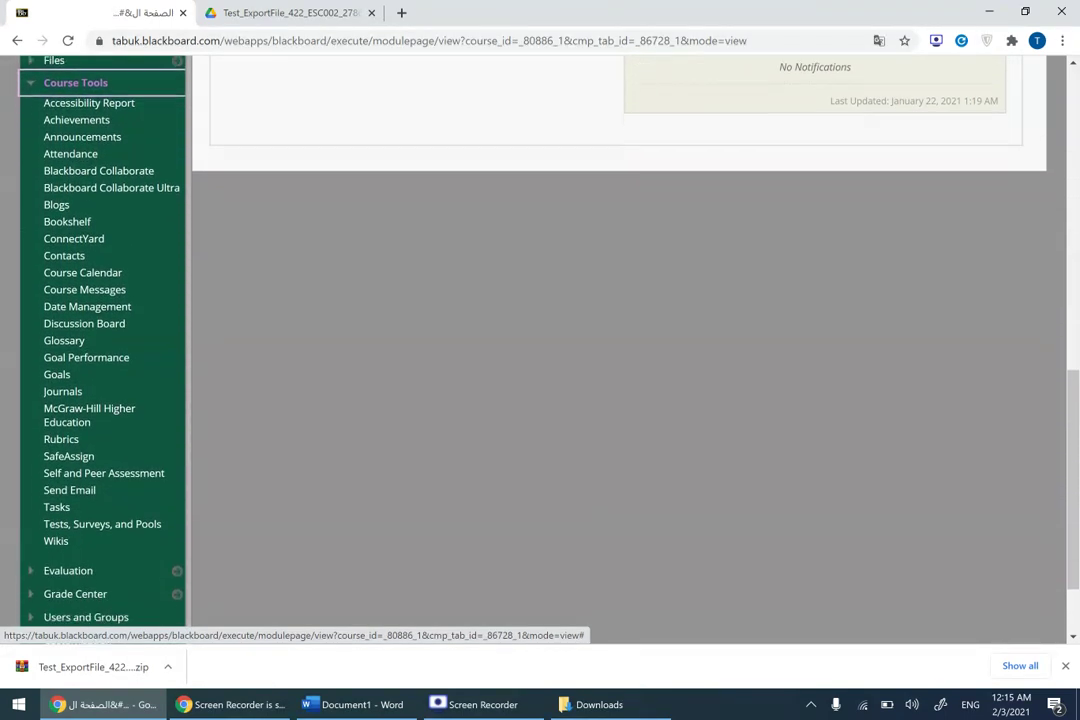
scroll(540, 340, down, 1)
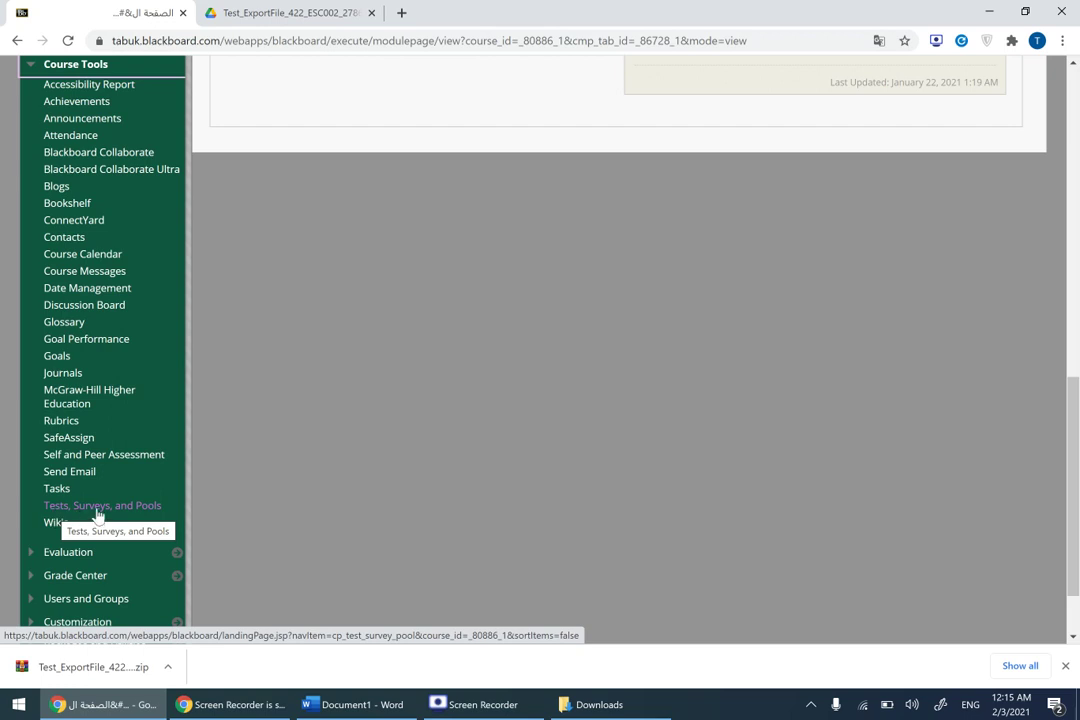
click(129, 511)
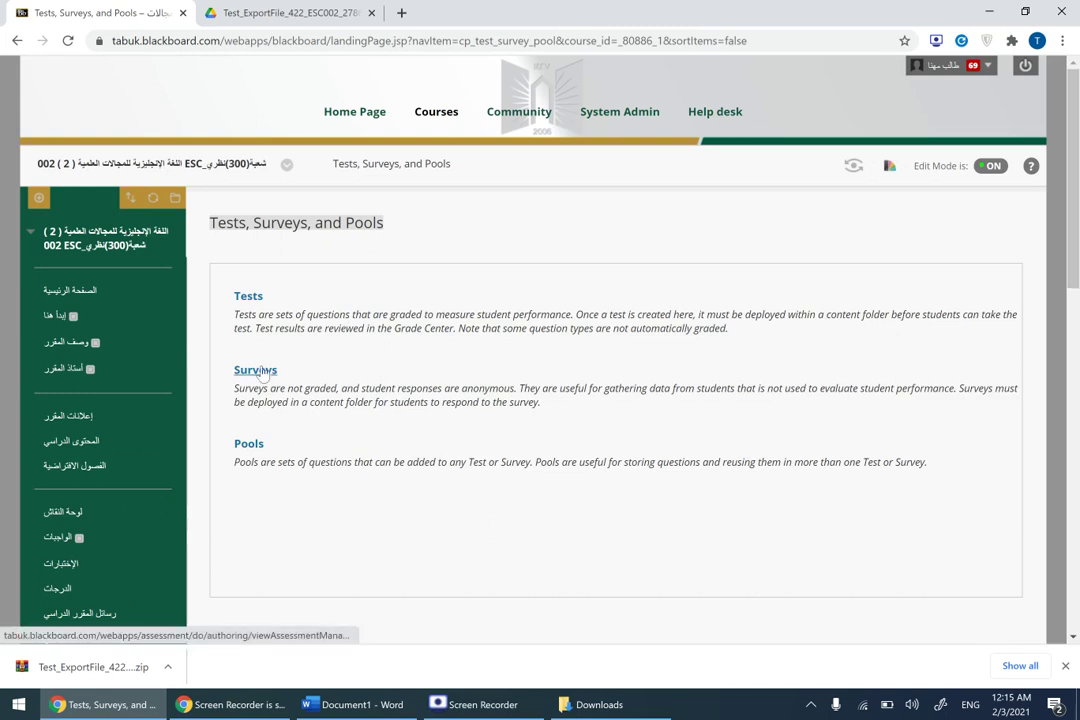
Start a test import and attach ESC002 Vocabulary Notebook_Module 1.zip from Downloads
click(244, 300)
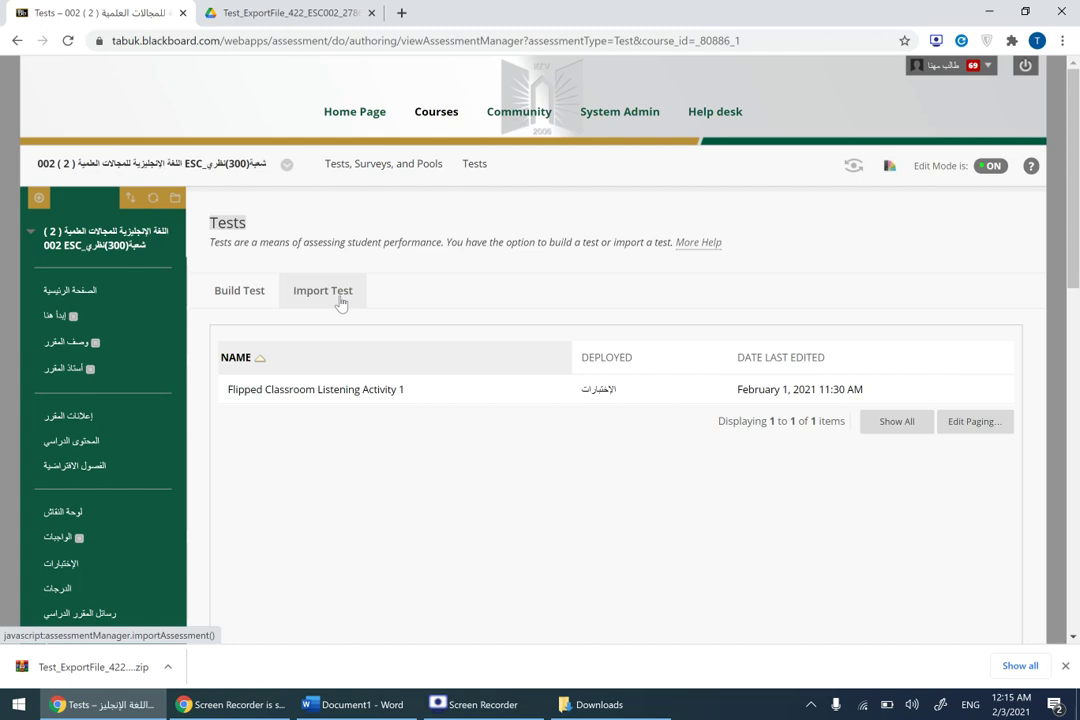
click(340, 302)
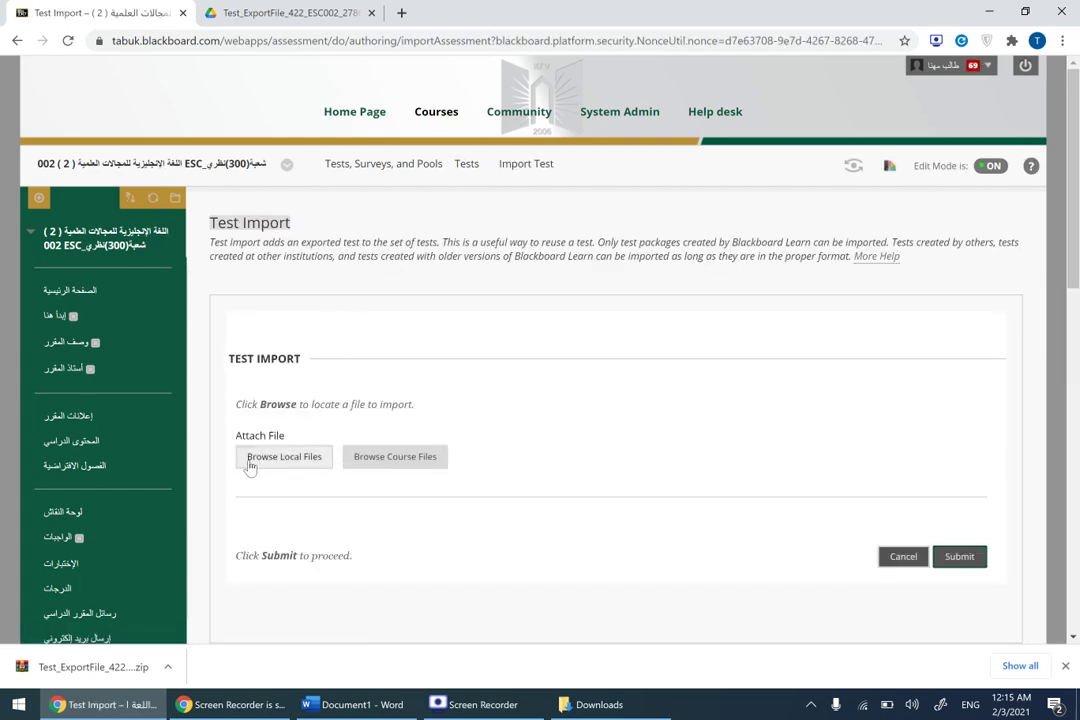
click(309, 459)
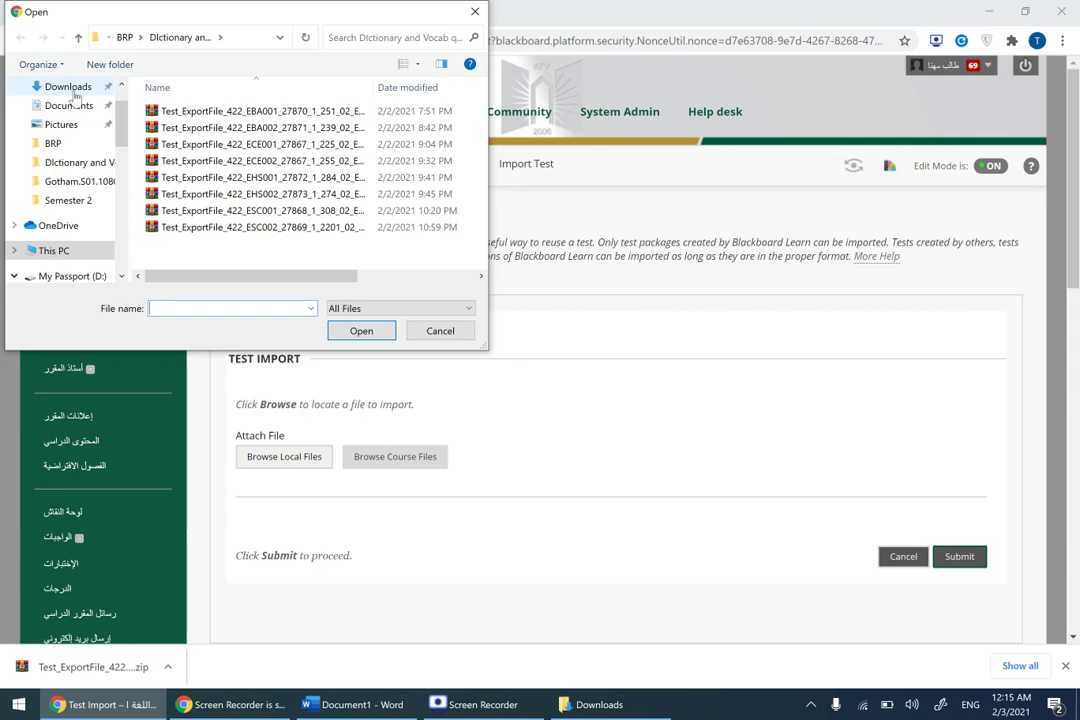
click(46, 89)
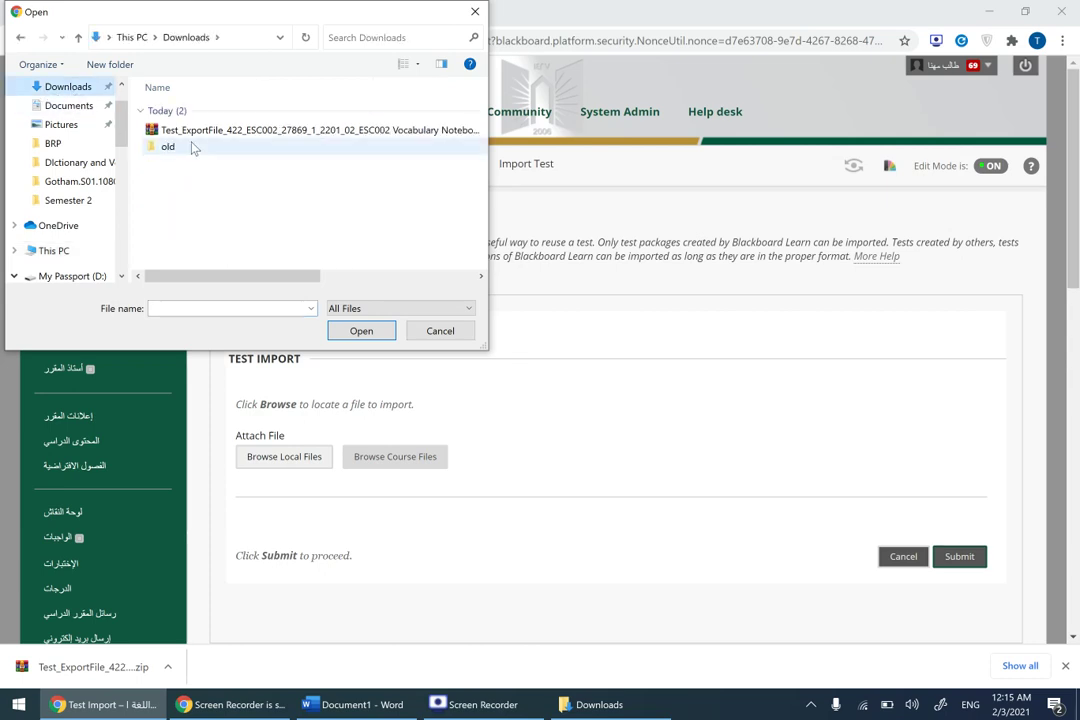
click(199, 134)
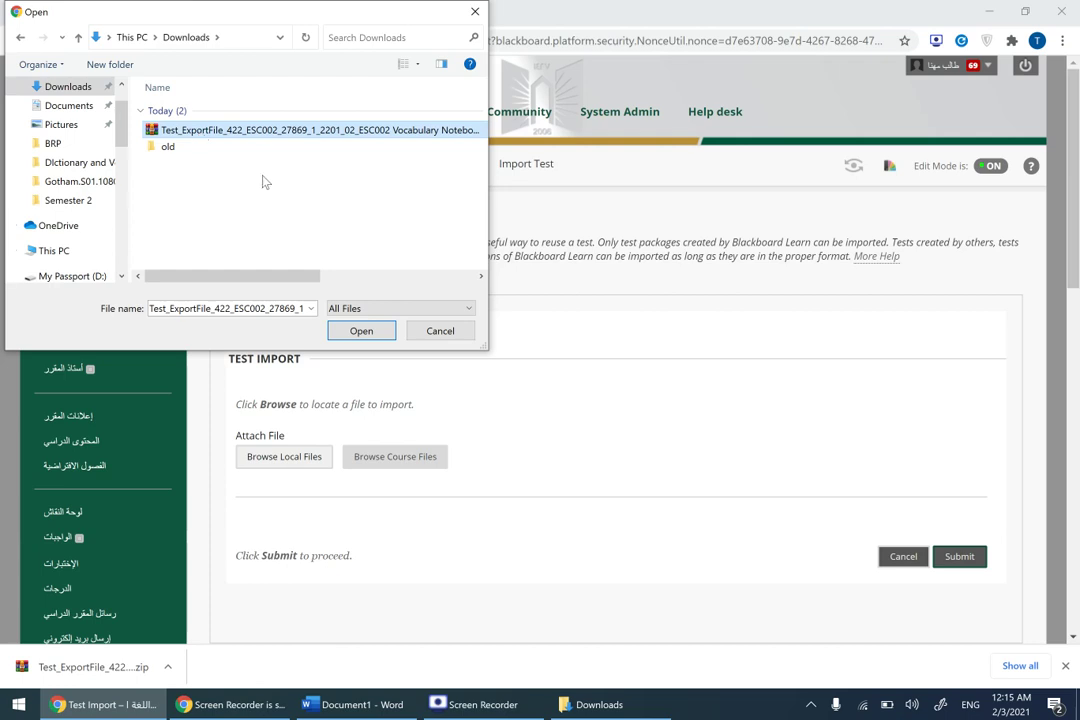
click(350, 340)
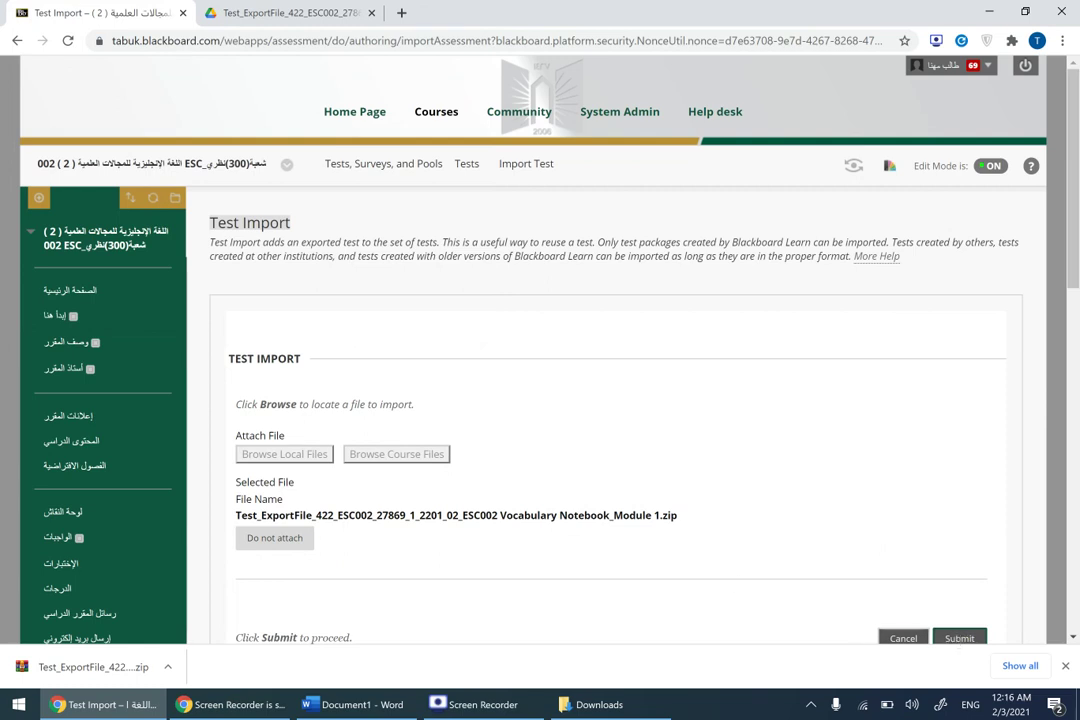
scroll(962, 636, down, 1)
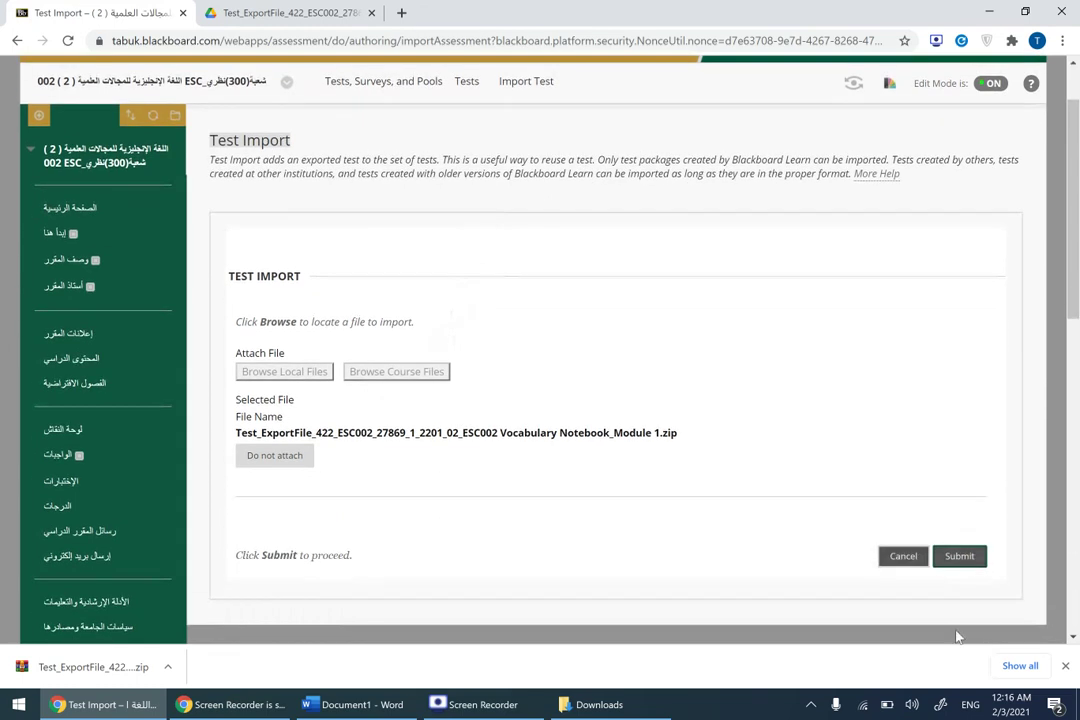
Submit the Test Import page to import the attached package
click(962, 560)
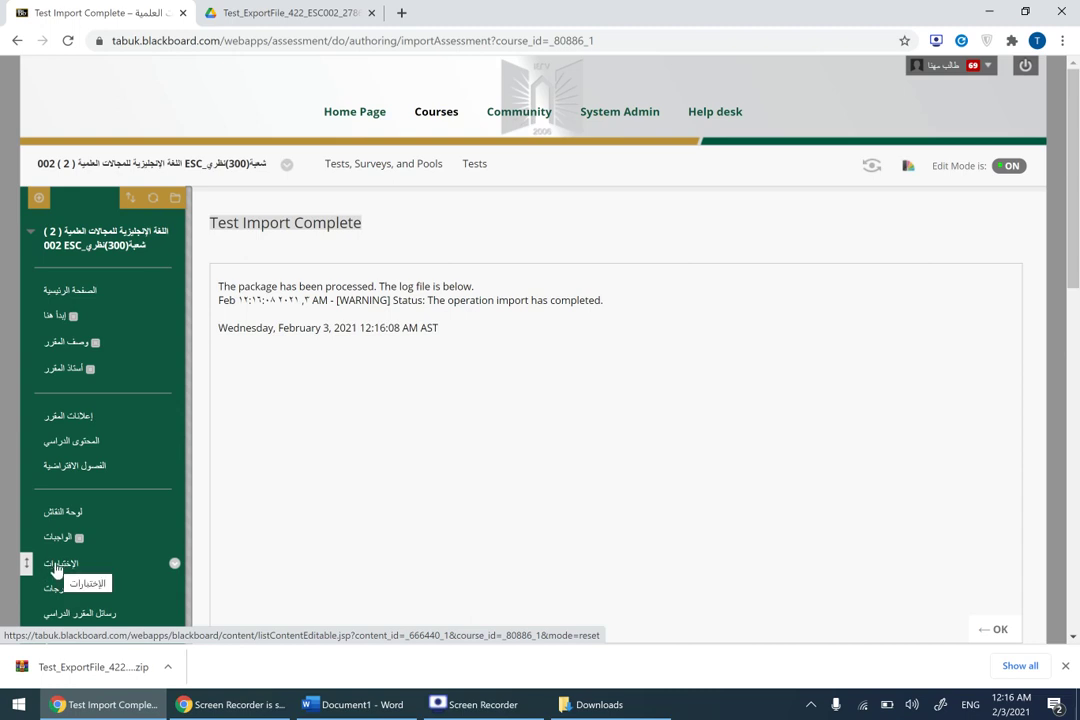
Go to the الإختبارات (Tests) area from the course menu
click(57, 566)
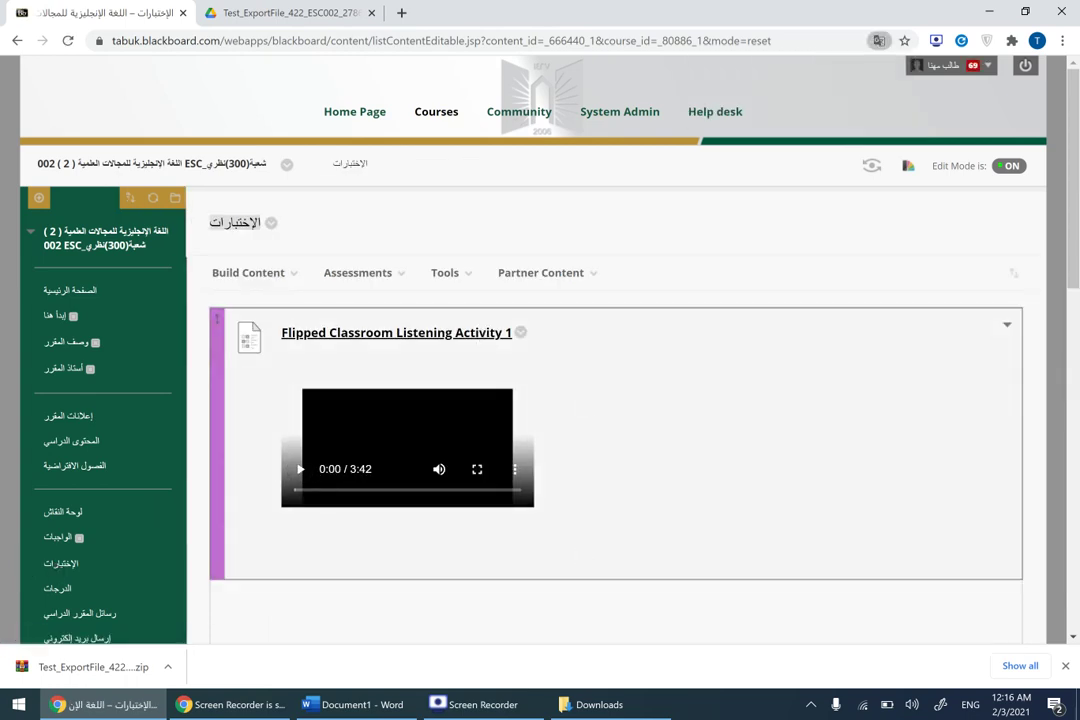
scroll(540, 545, down, 1)
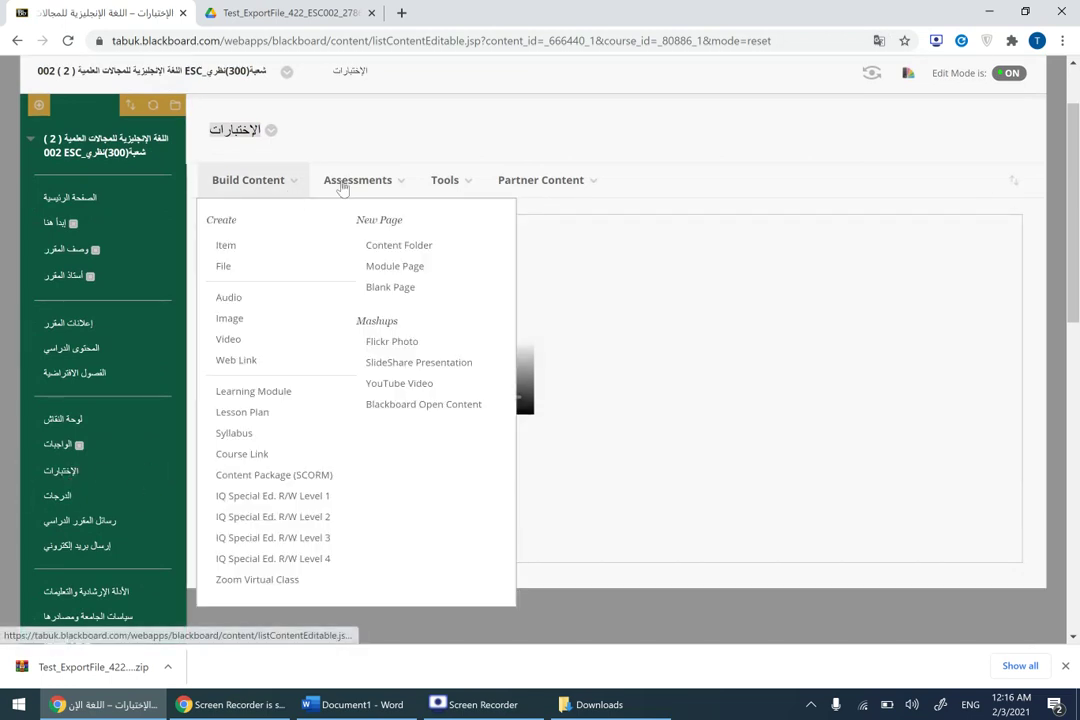
Add the existing ESC002 Vocabulary Notebook_Module 1 test through Assessments > Test
mouse_move(368, 185)
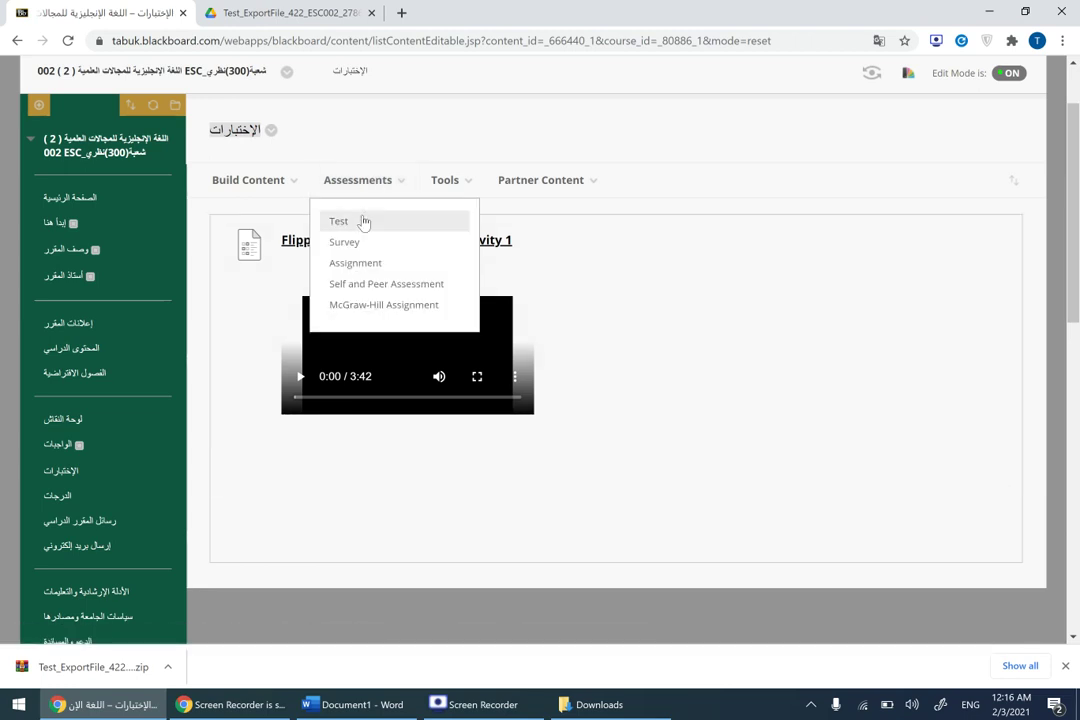
click(364, 221)
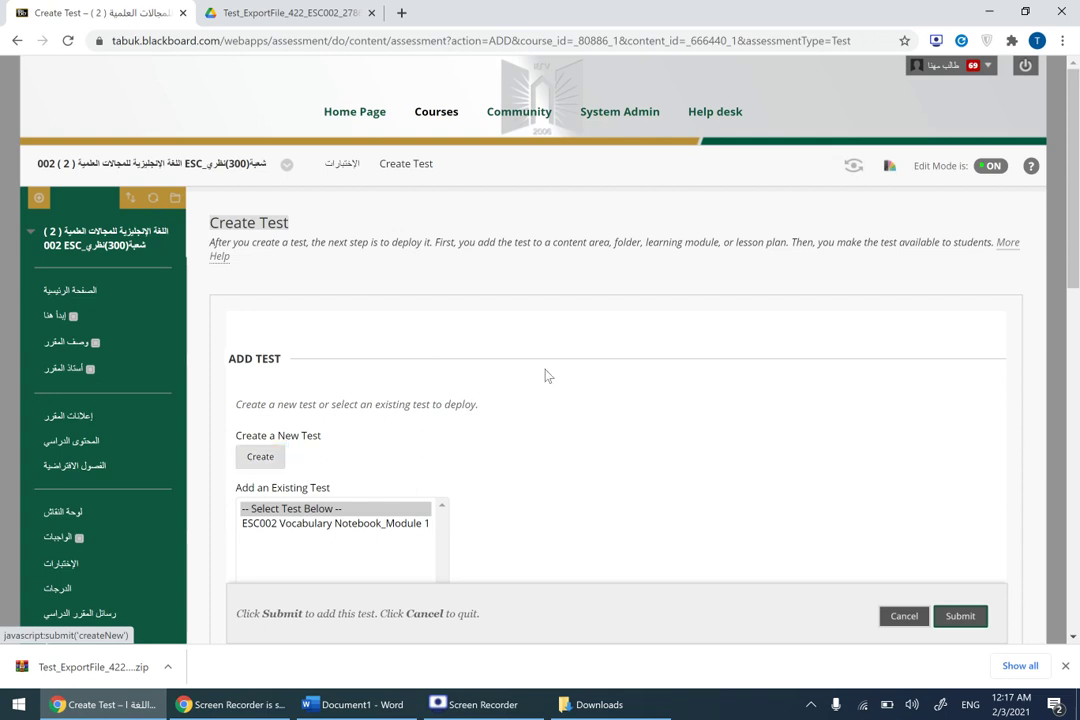
scroll(543, 375, down, 1)
scroll(477, 258, down, 2)
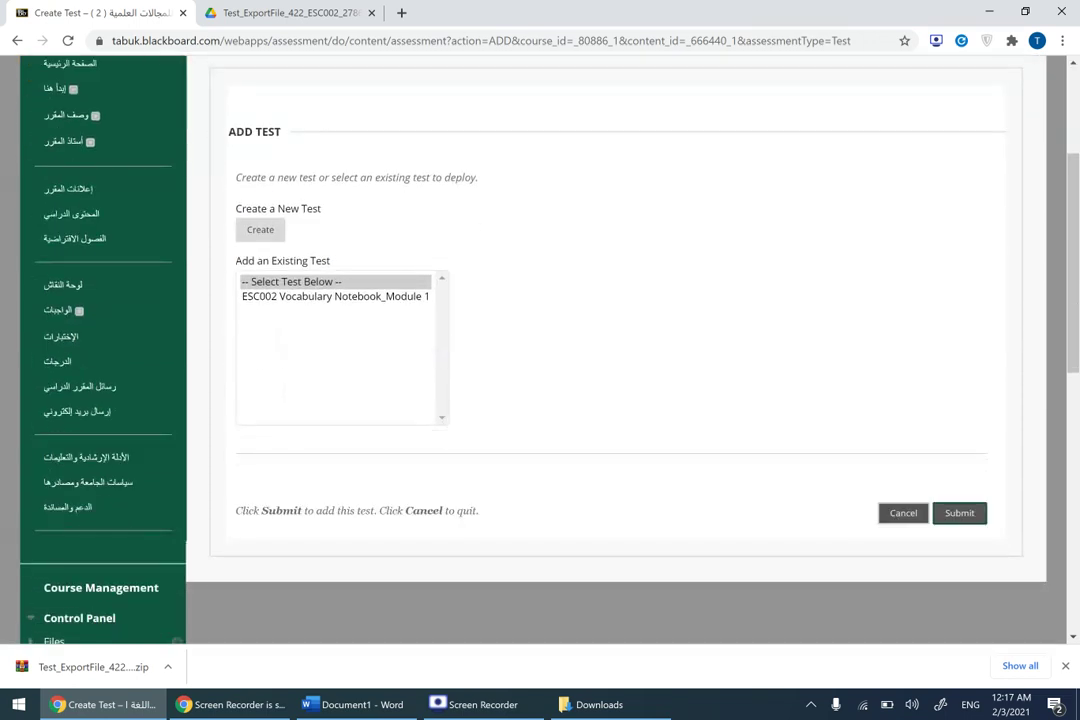
click(294, 298)
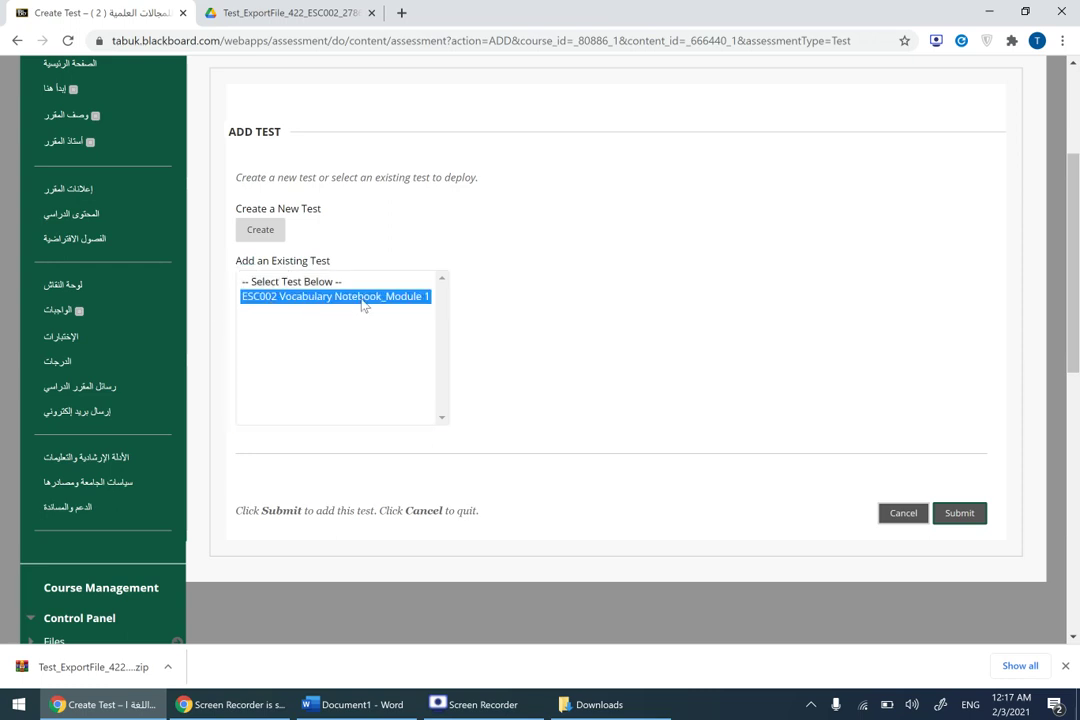
click(957, 515)
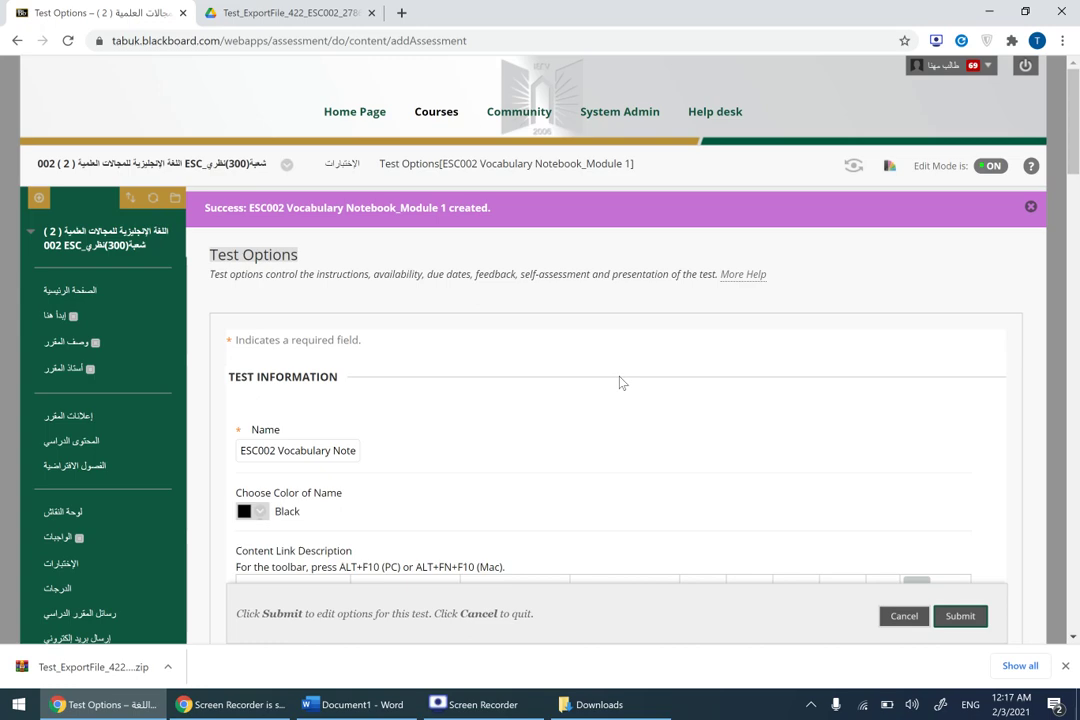
scroll(620, 382, down, 4)
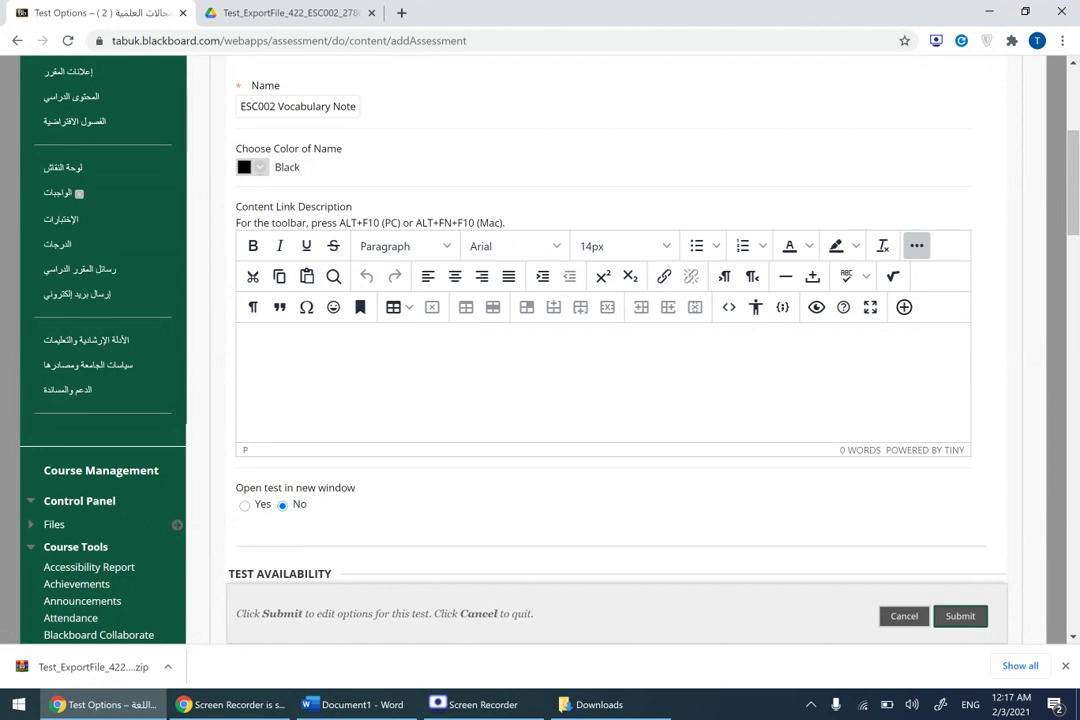
scroll(620, 382, down, 2)
scroll(620, 382, down, 1)
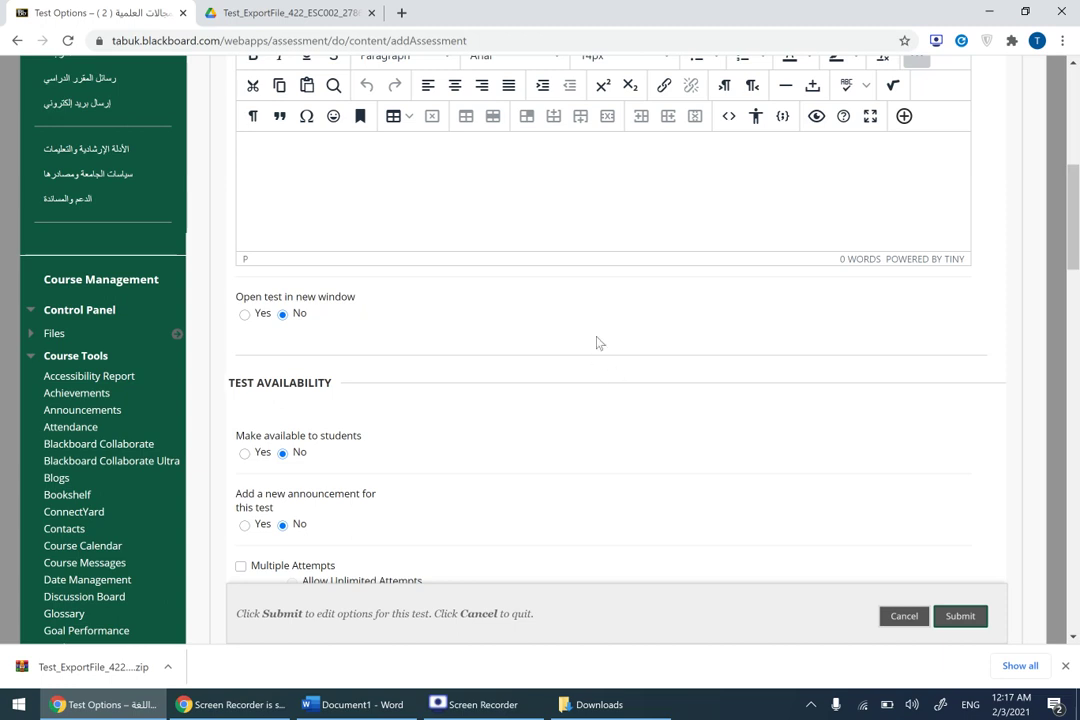
scroll(390, 384, down, 3)
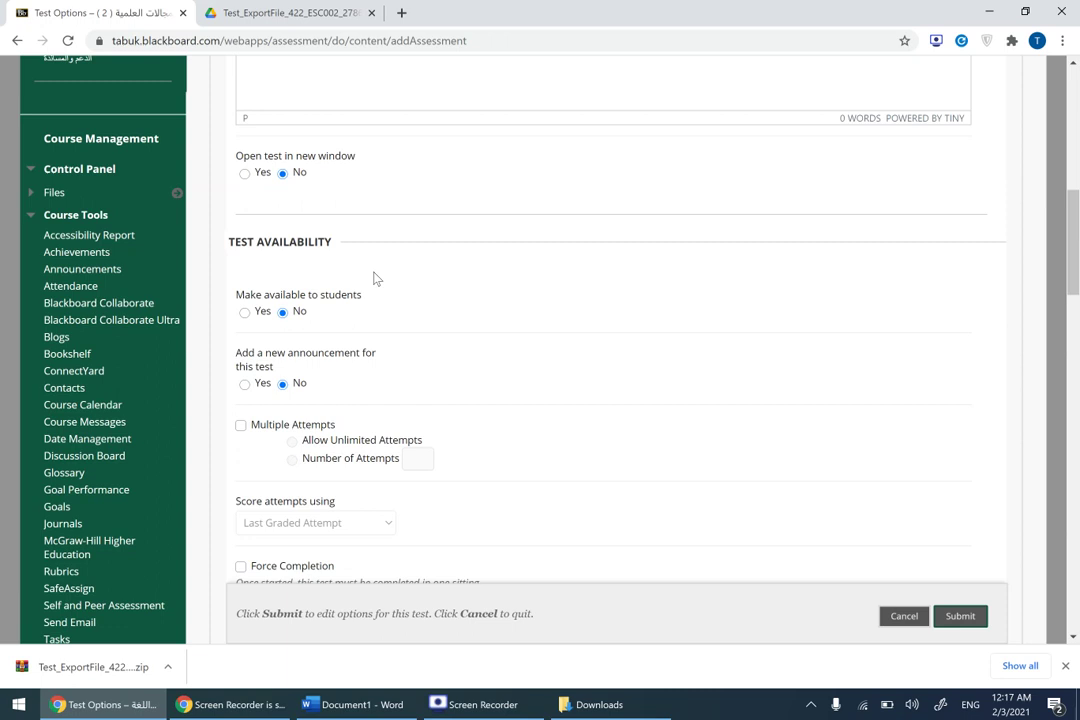
scroll(375, 278, down, 1)
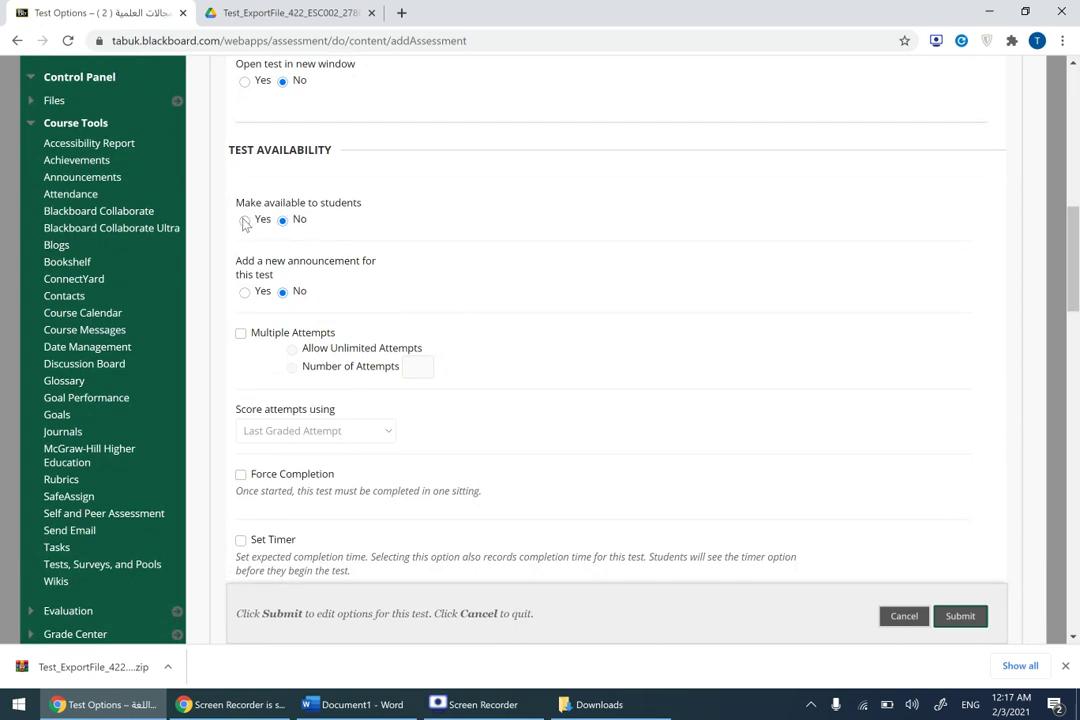
Make the test available, announce it, and allow unlimited multiple attempts
click(244, 220)
click(261, 292)
click(240, 335)
click(241, 336)
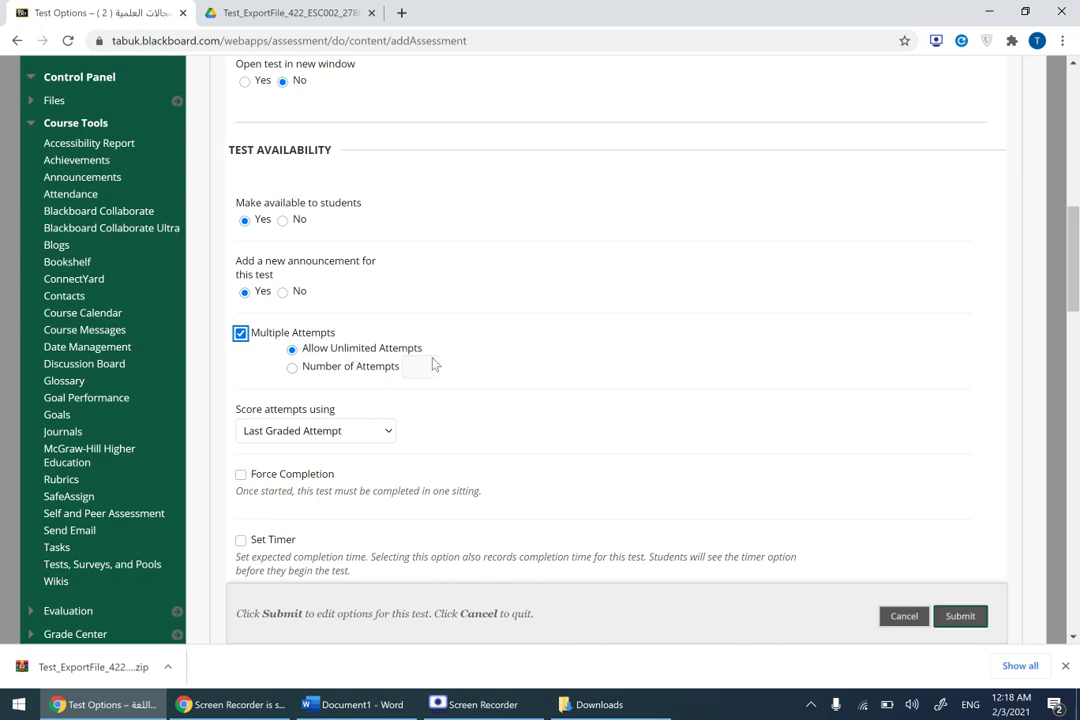
Score the test attempts using the Highest Grade
scroll(435, 365, down, 3)
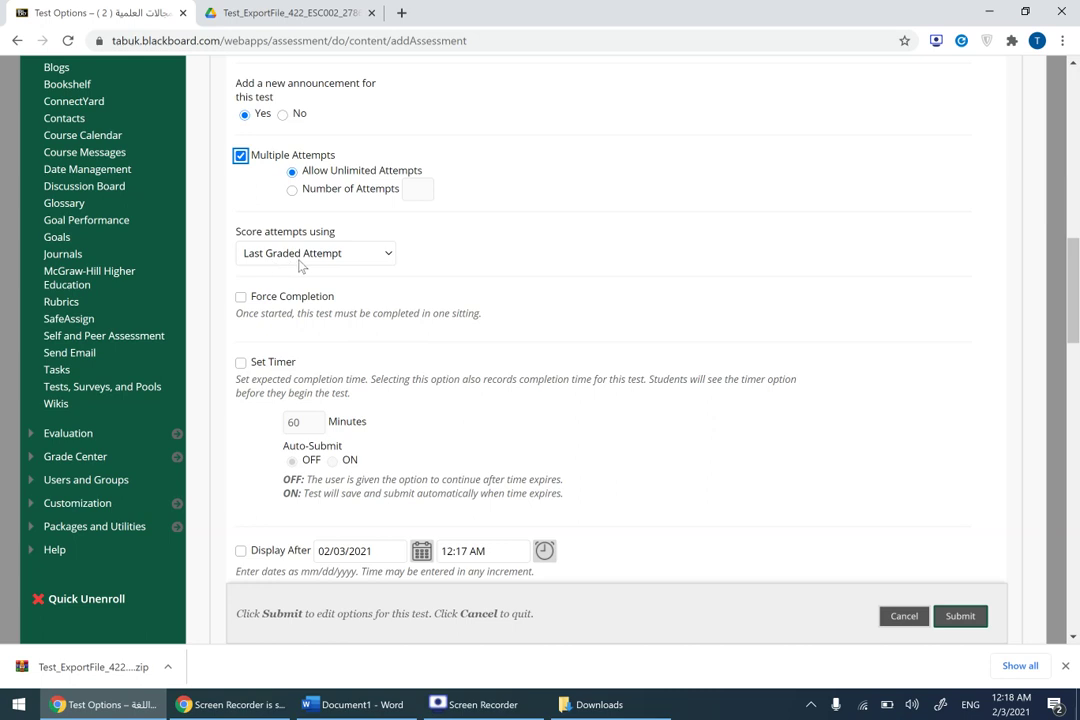
click(352, 260)
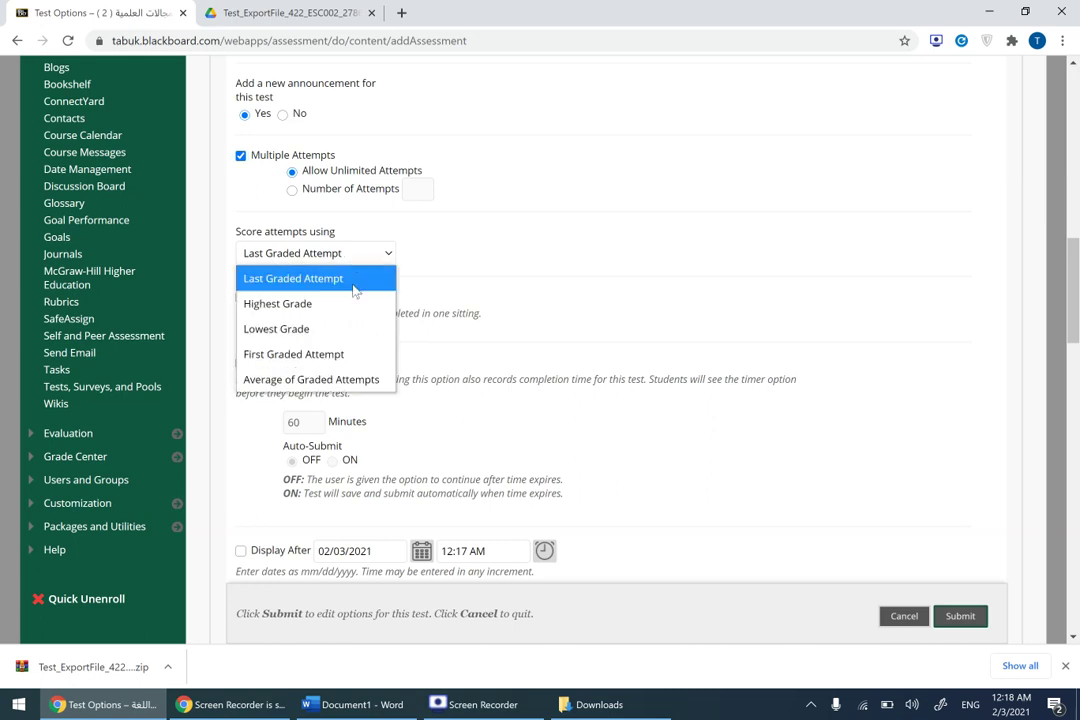
click(265, 307)
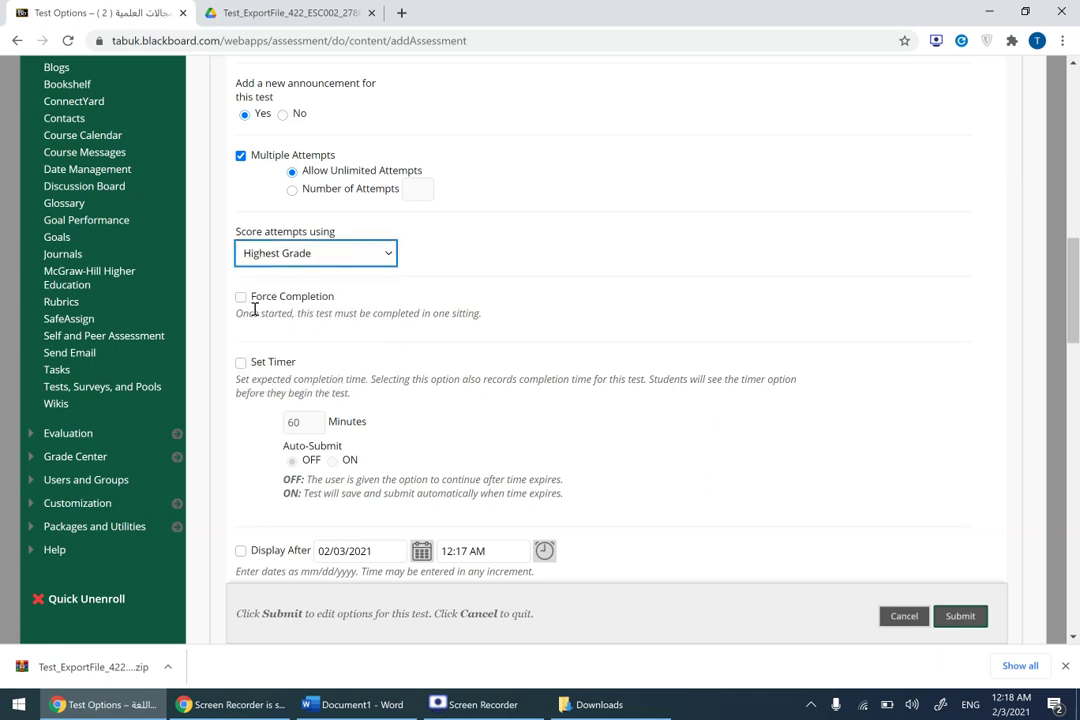
click(313, 256)
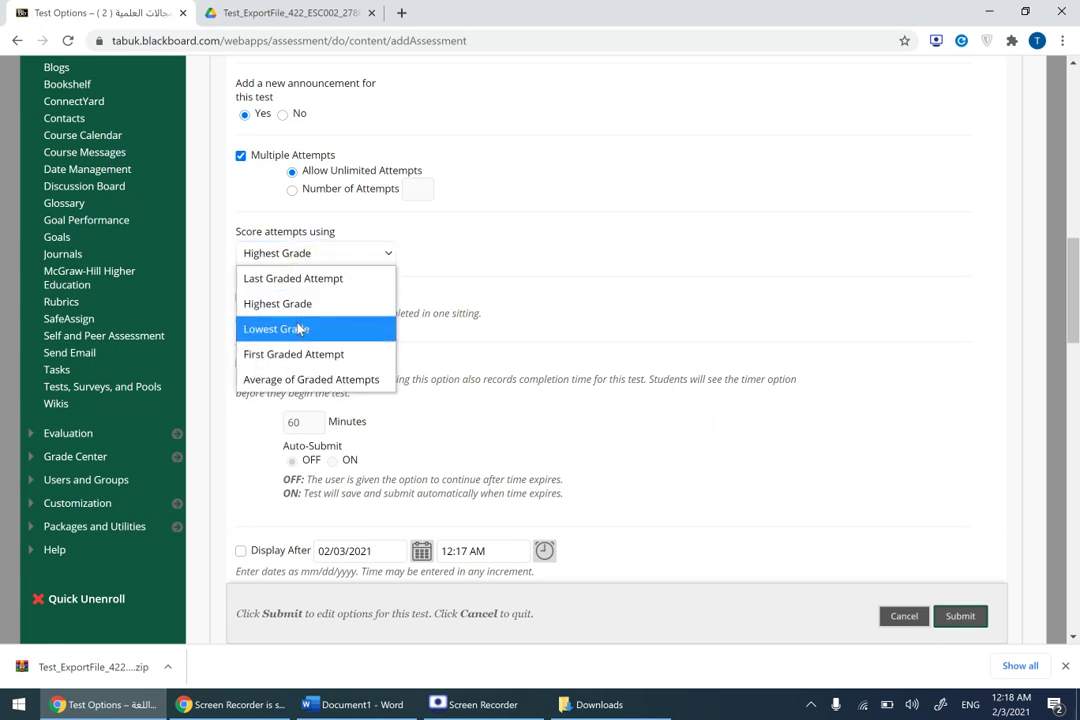
click(297, 313)
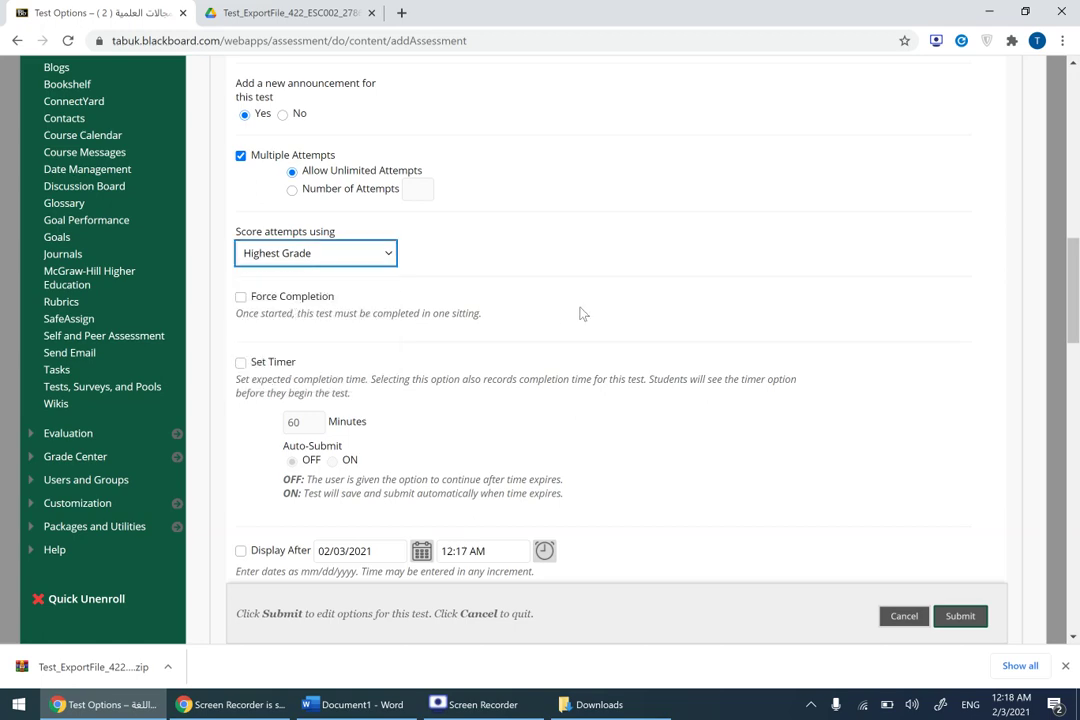
Display the test after 02/03/2021 12:17 AM and until 02/18/2021 at 11:59 PM
scroll(582, 314, down, 3)
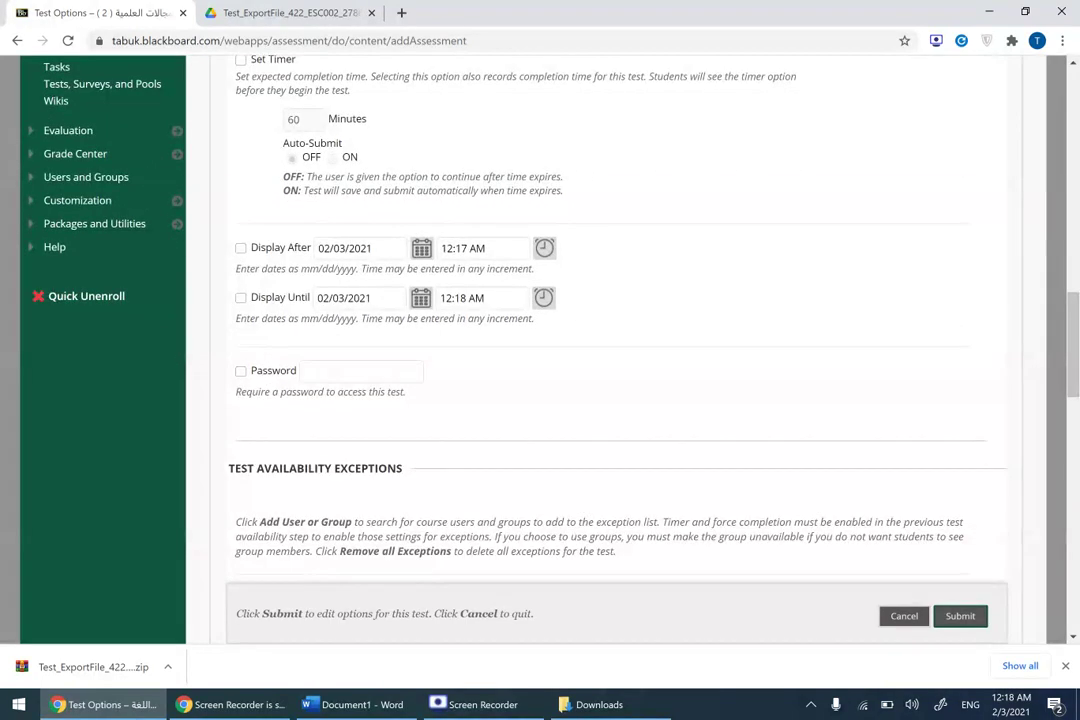
click(240, 248)
click(240, 299)
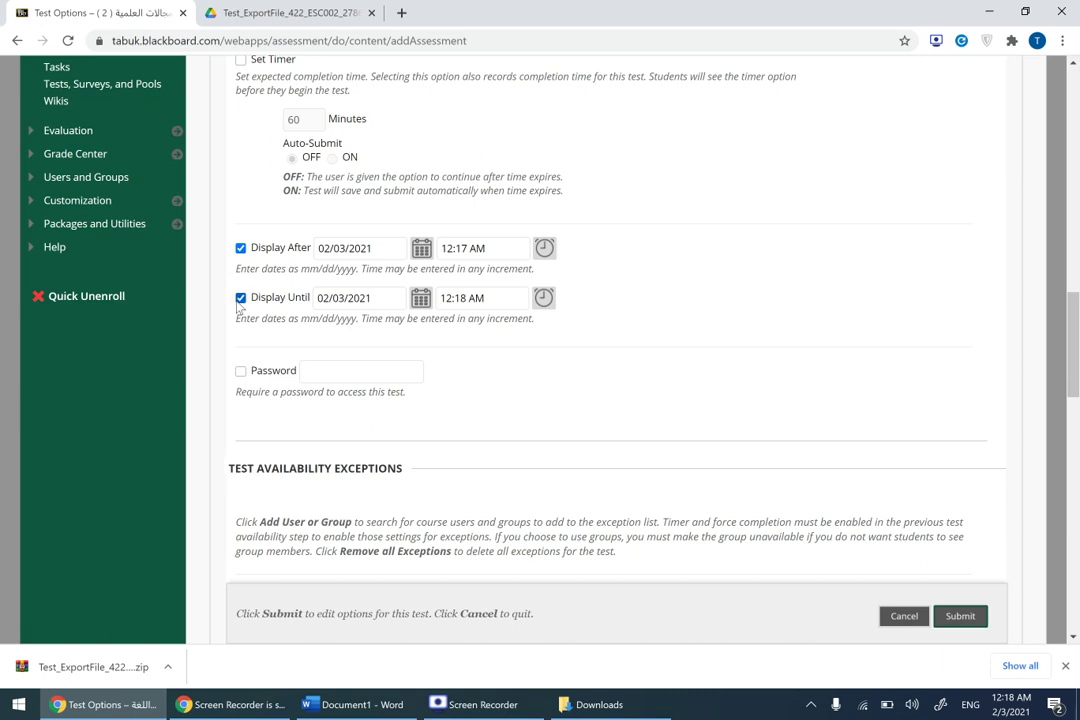
click(420, 298)
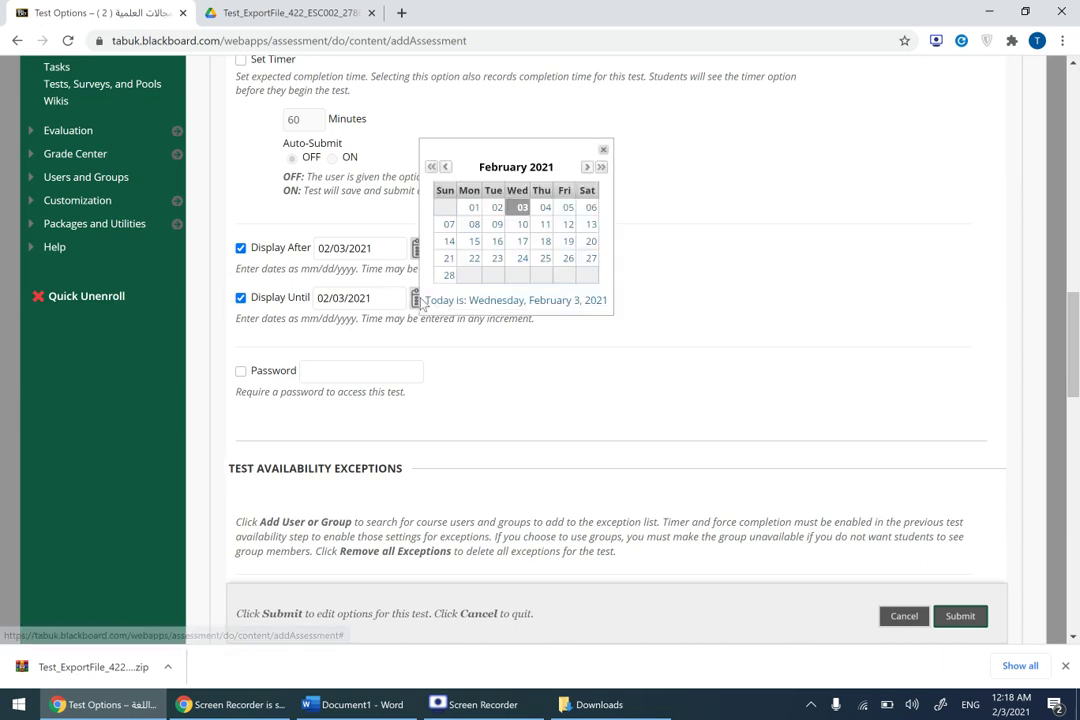
click(545, 241)
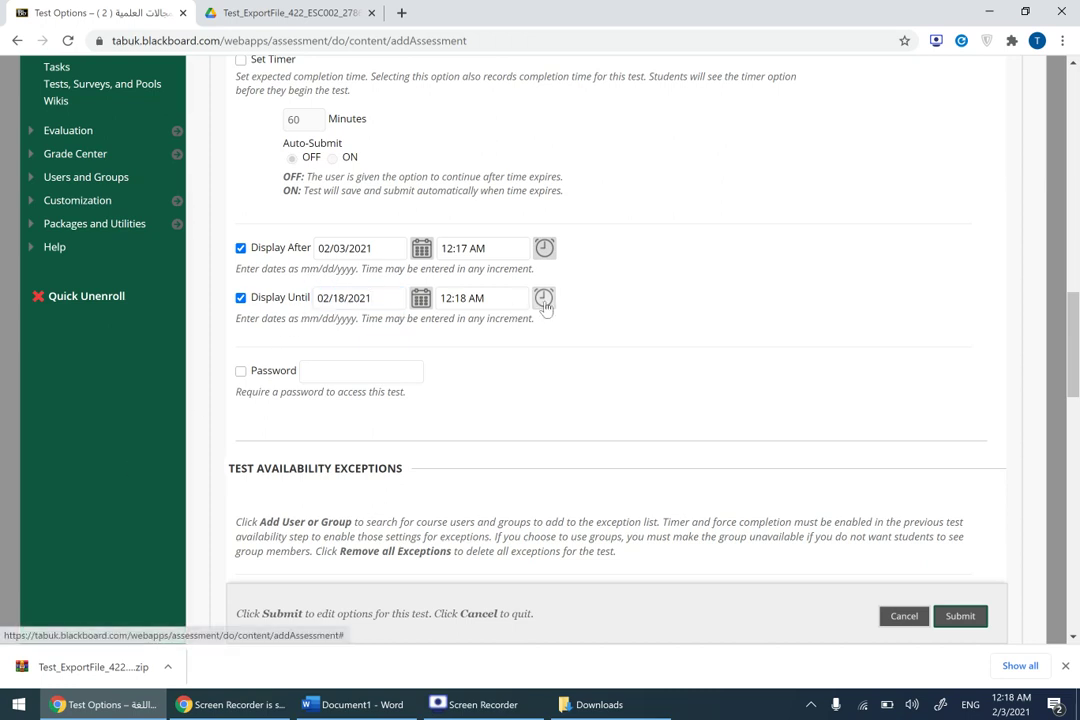
click(543, 299)
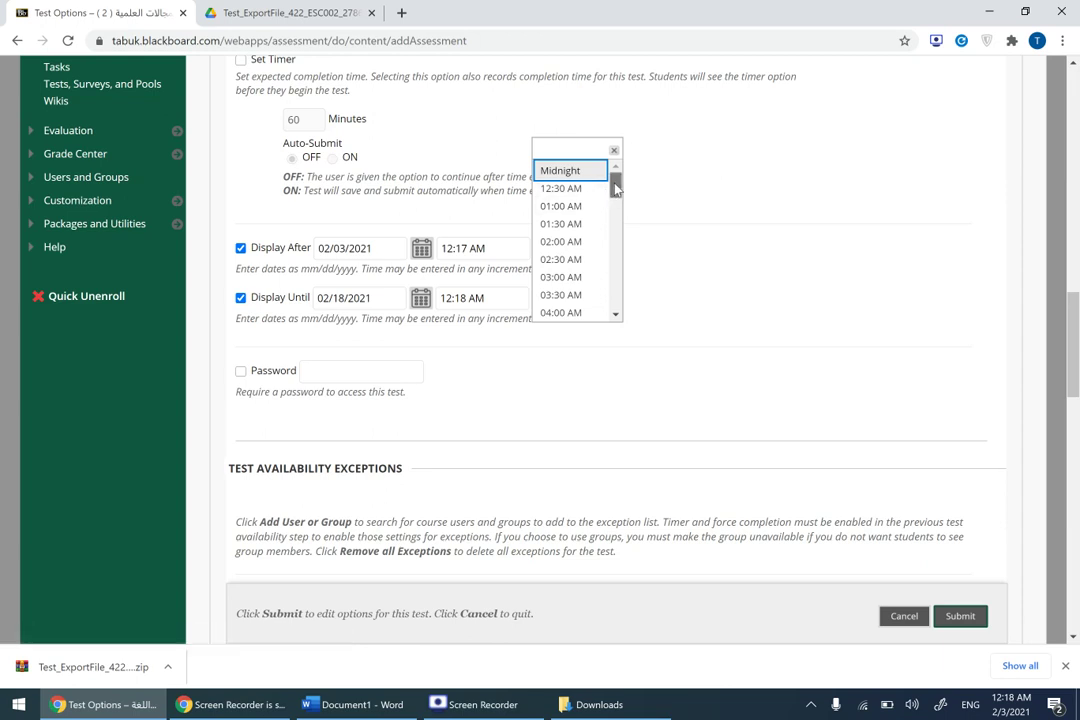
drag(616, 185, 620, 316)
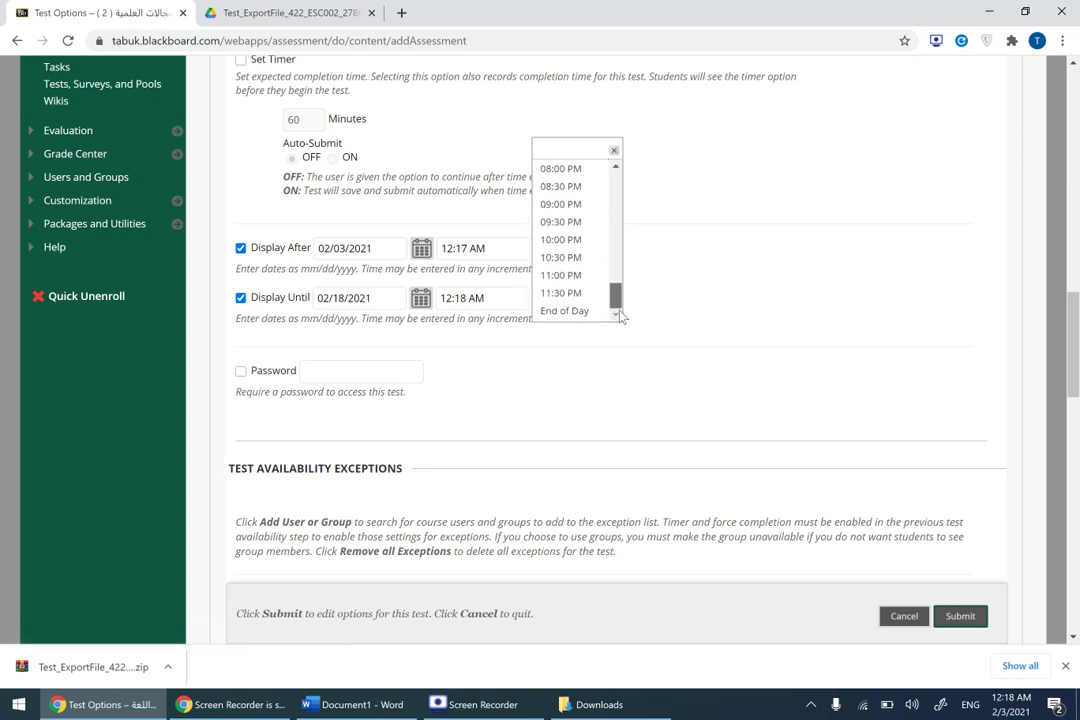
click(566, 311)
click(461, 298)
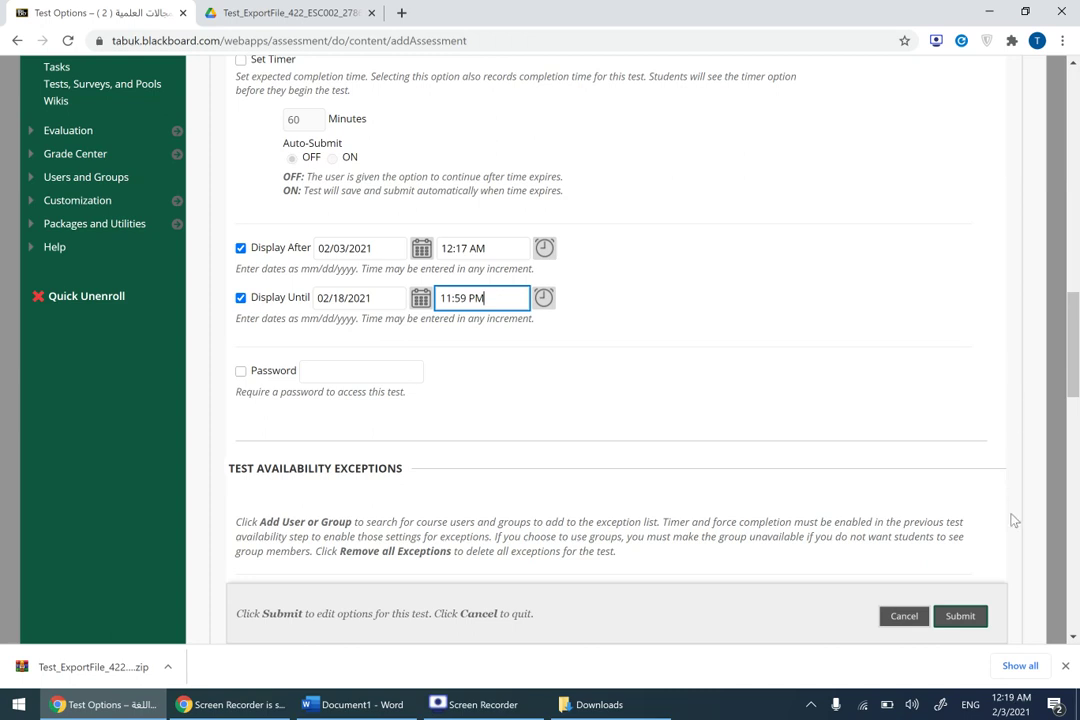
Save the test options and preview ESC002 Vocabulary Notebook_Module 1 from the Tests area
click(960, 615)
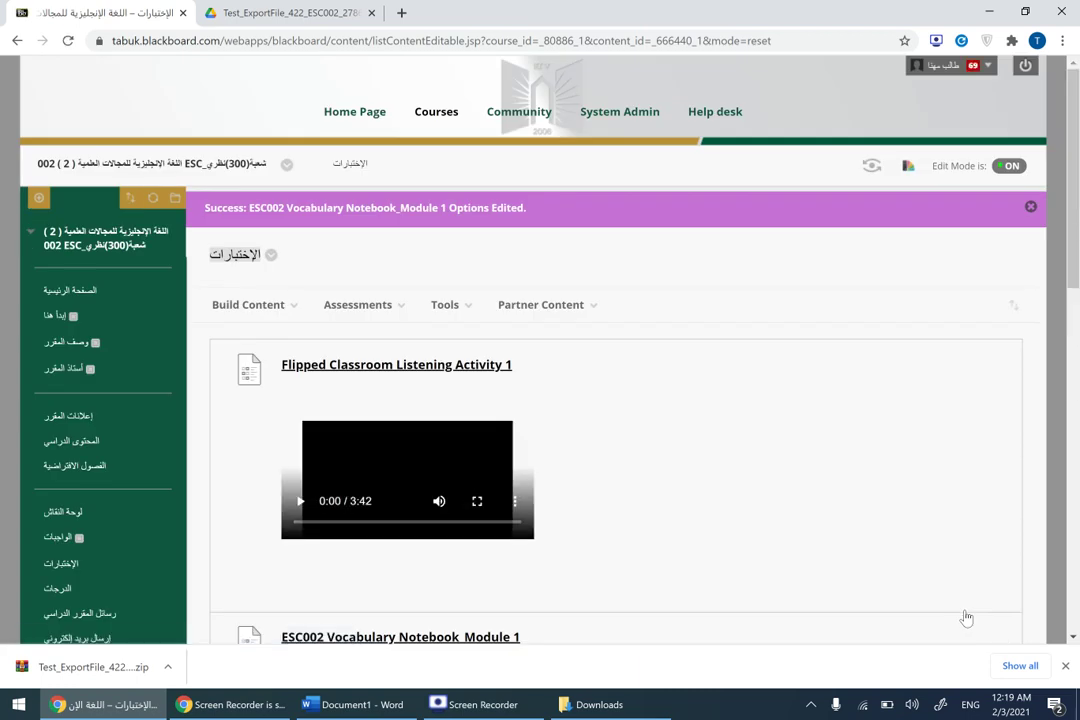
scroll(966, 617, down, 3)
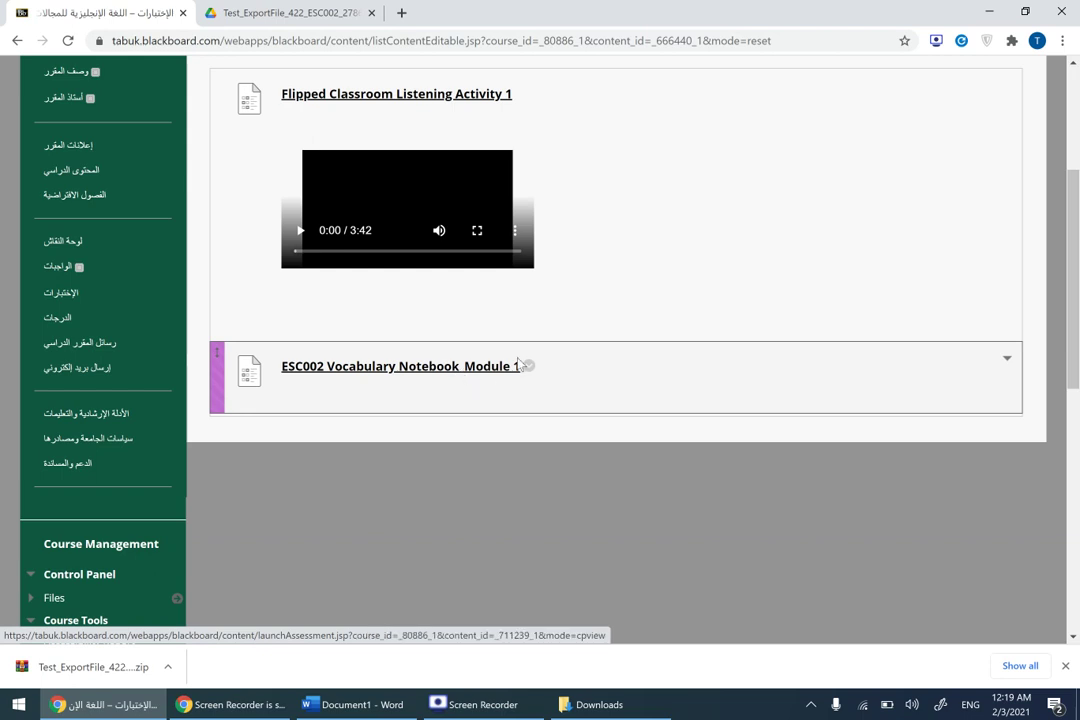
click(411, 378)
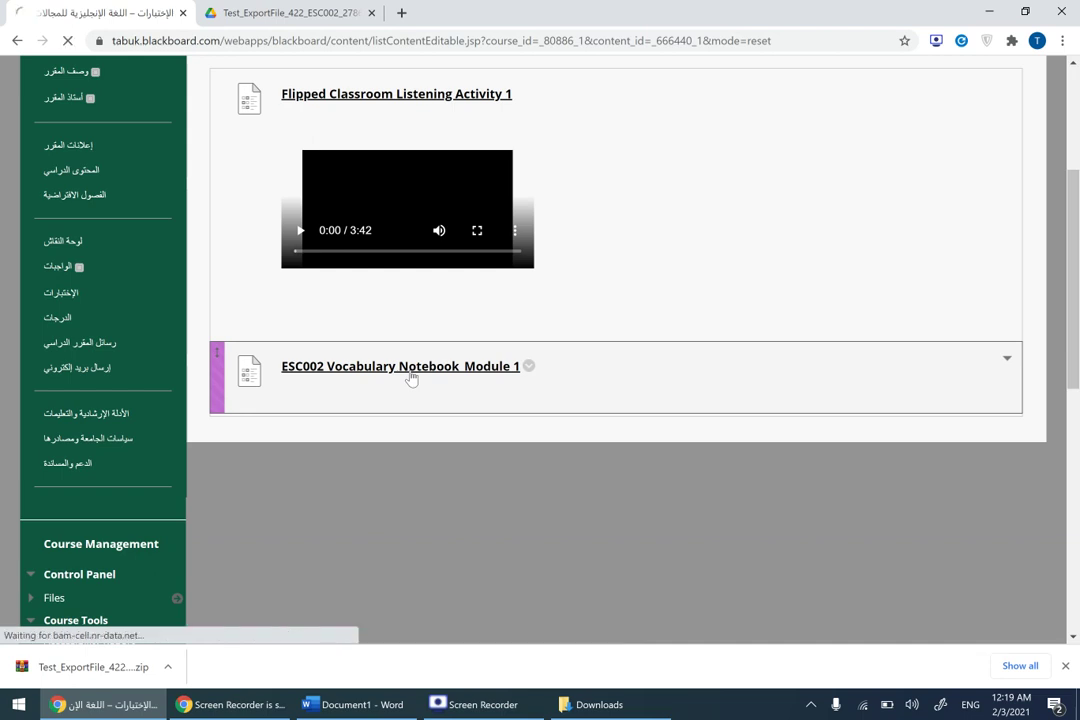